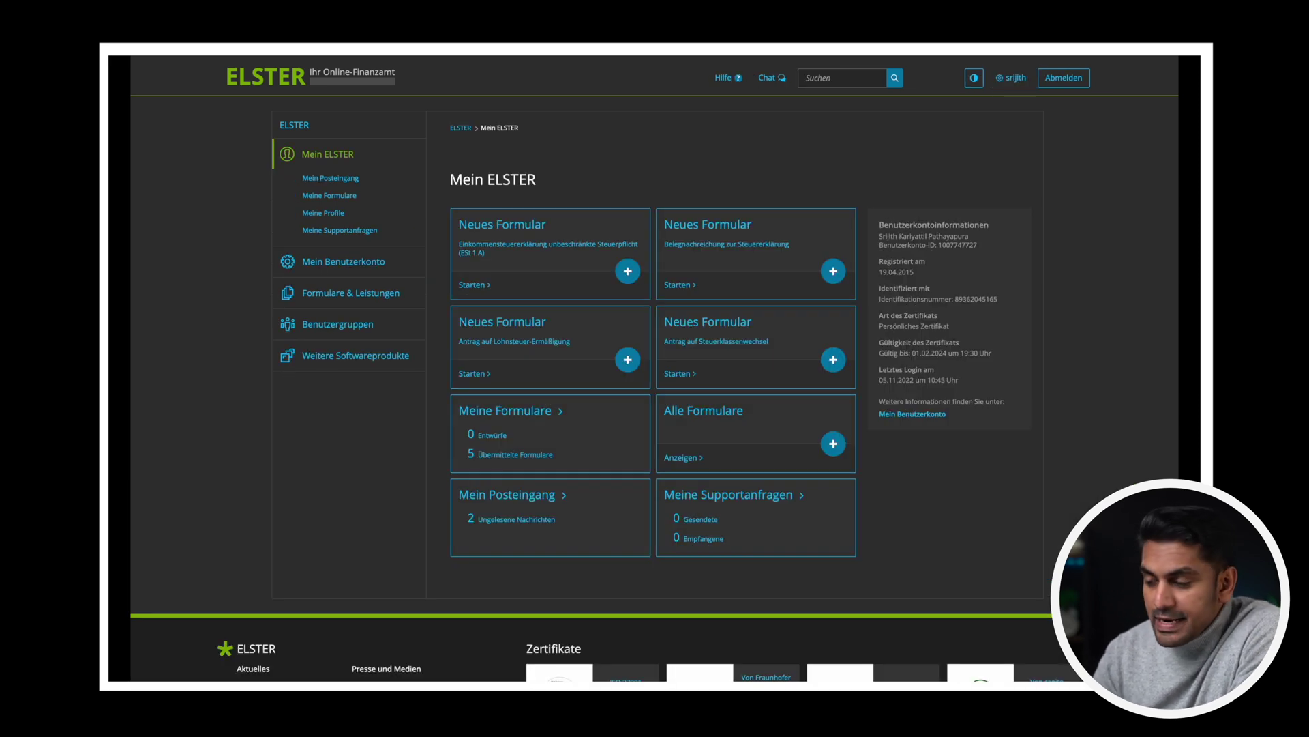
Open the 'Grundsteuer für andere Bundesländer' form from Alle Formulare under Grundsteuer
{"action": "left_click", "coordinate": [361, 297]}
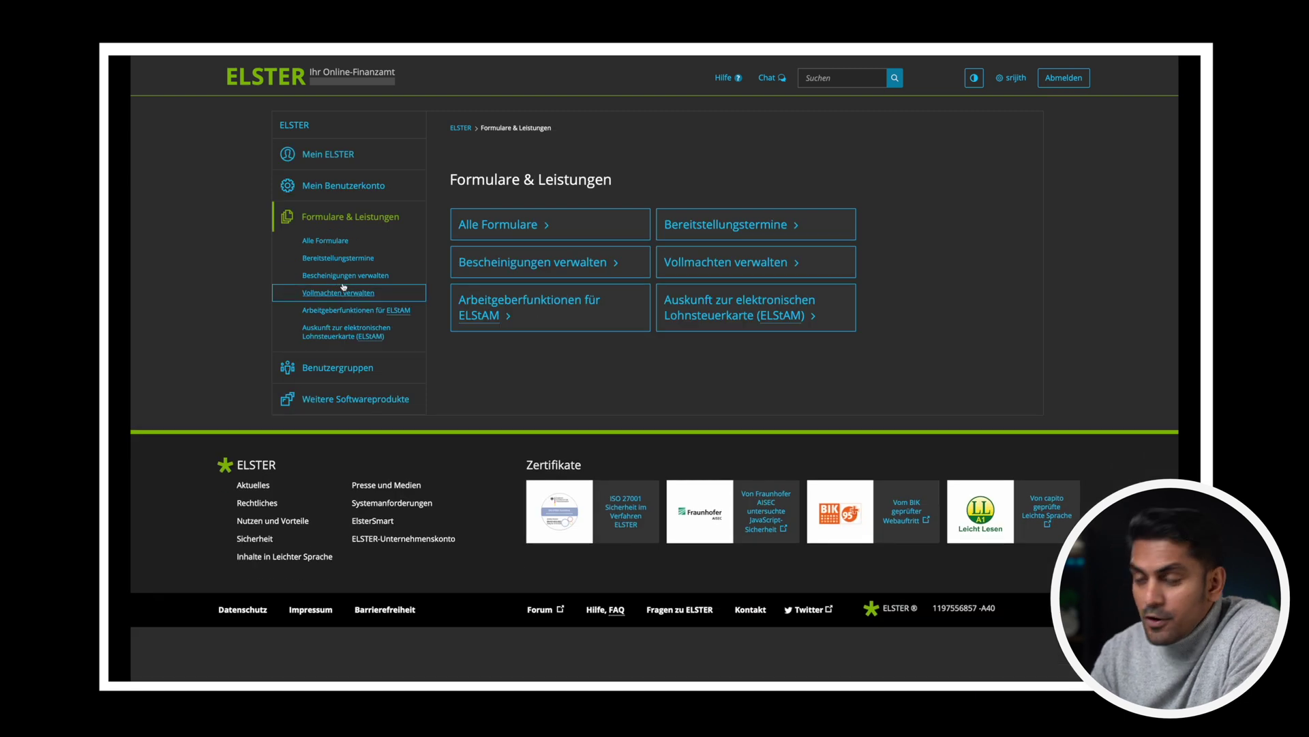
{"action": "left_click", "coordinate": [512, 223]}
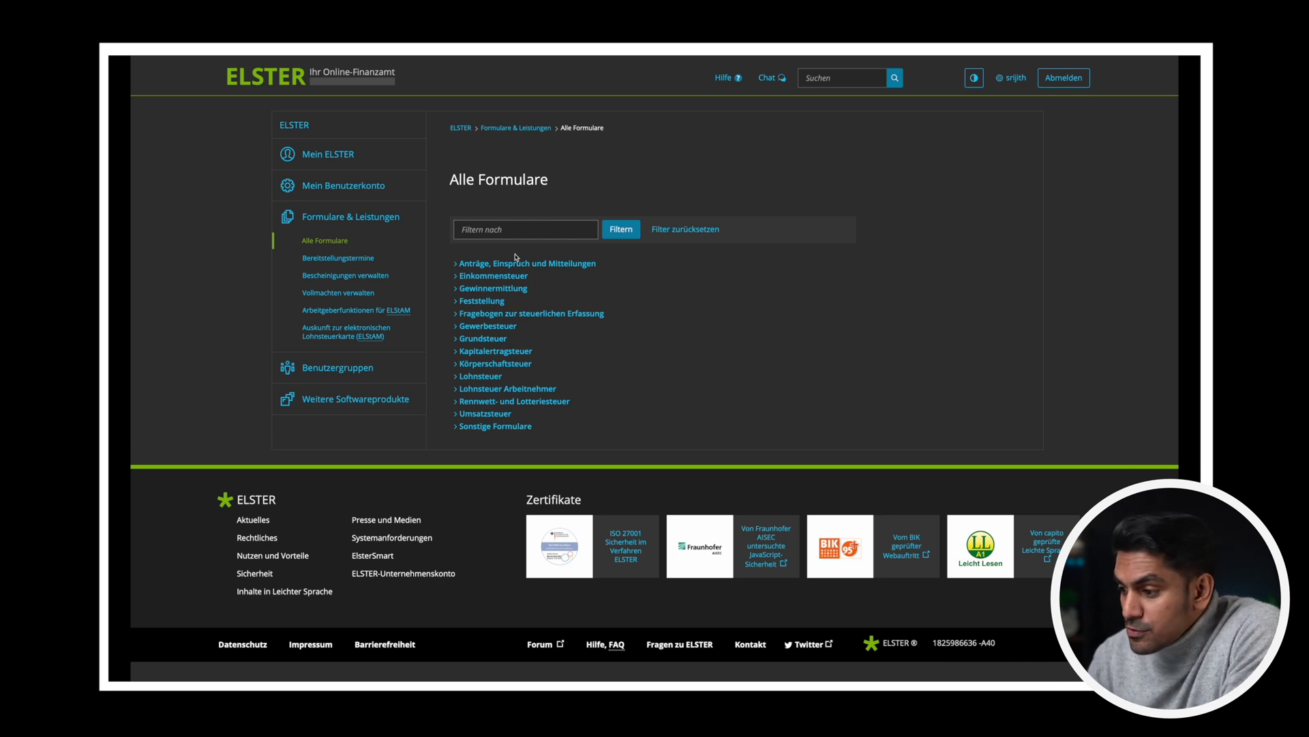
{"action": "left_click", "coordinate": [456, 340]}
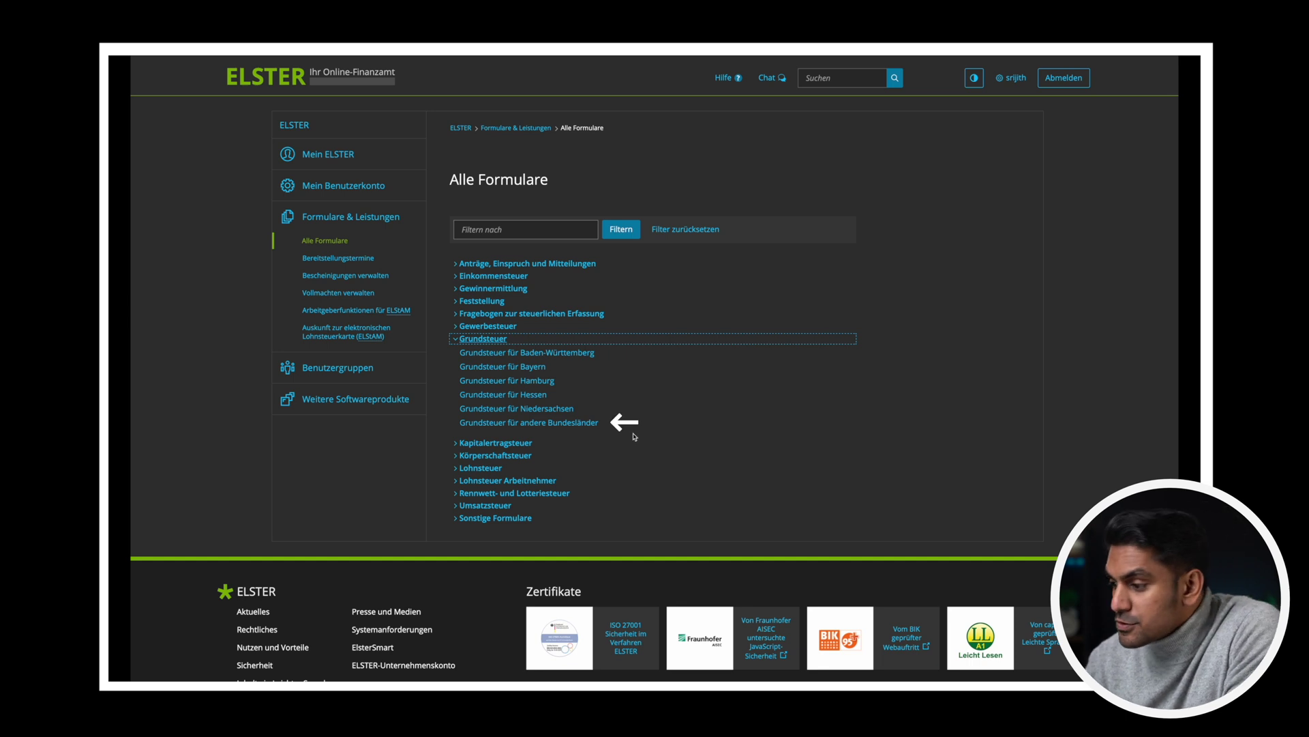
{"action": "left_click", "coordinate": [570, 424]}
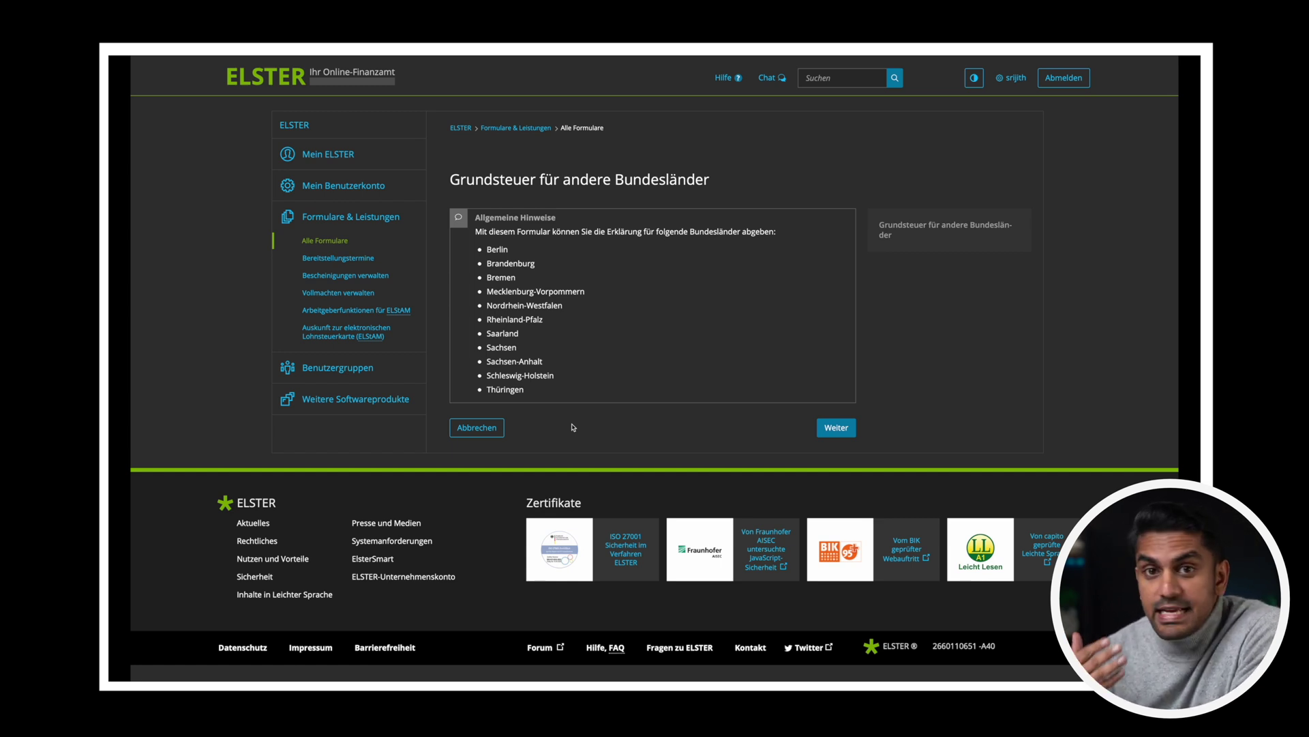
Continue without data import, including Anlage Grundstück (GW2) with the main form
{"action": "left_click", "coordinate": [836, 428]}
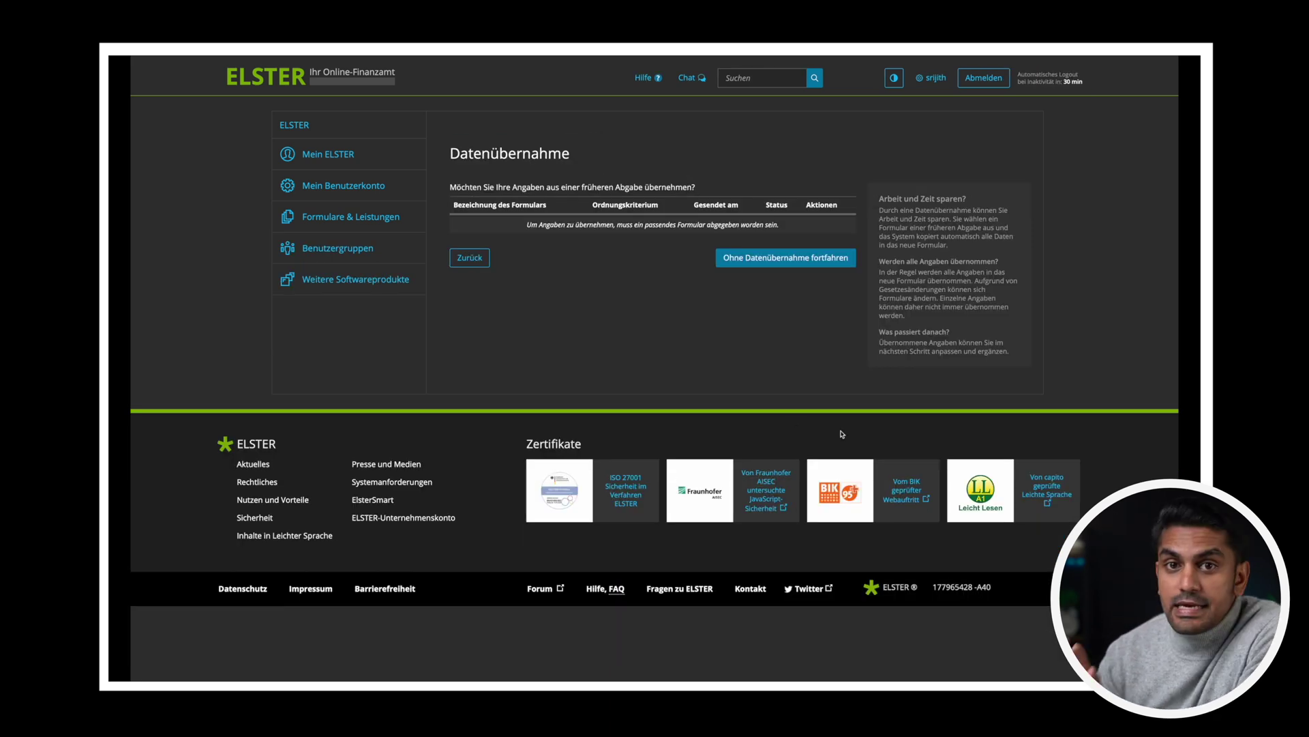
{"action": "left_click", "coordinate": [785, 258]}
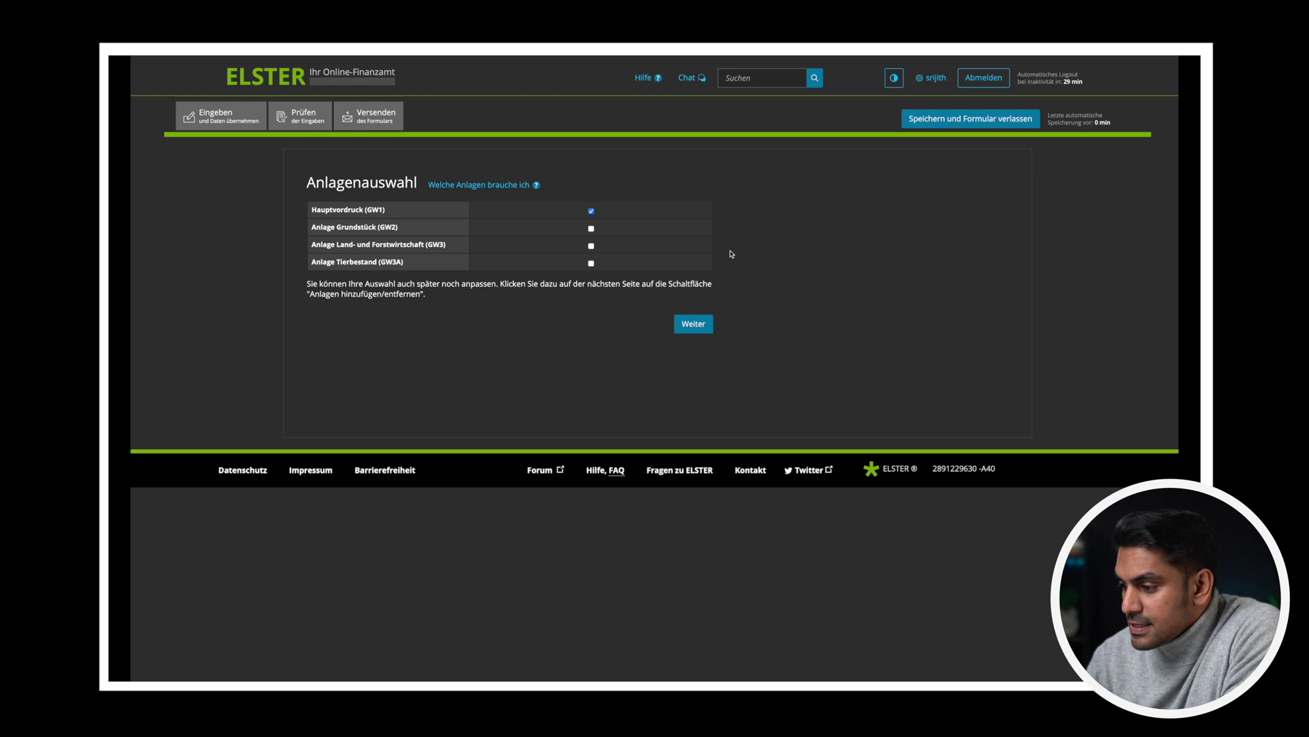
{"action": "left_click", "coordinate": [591, 228]}
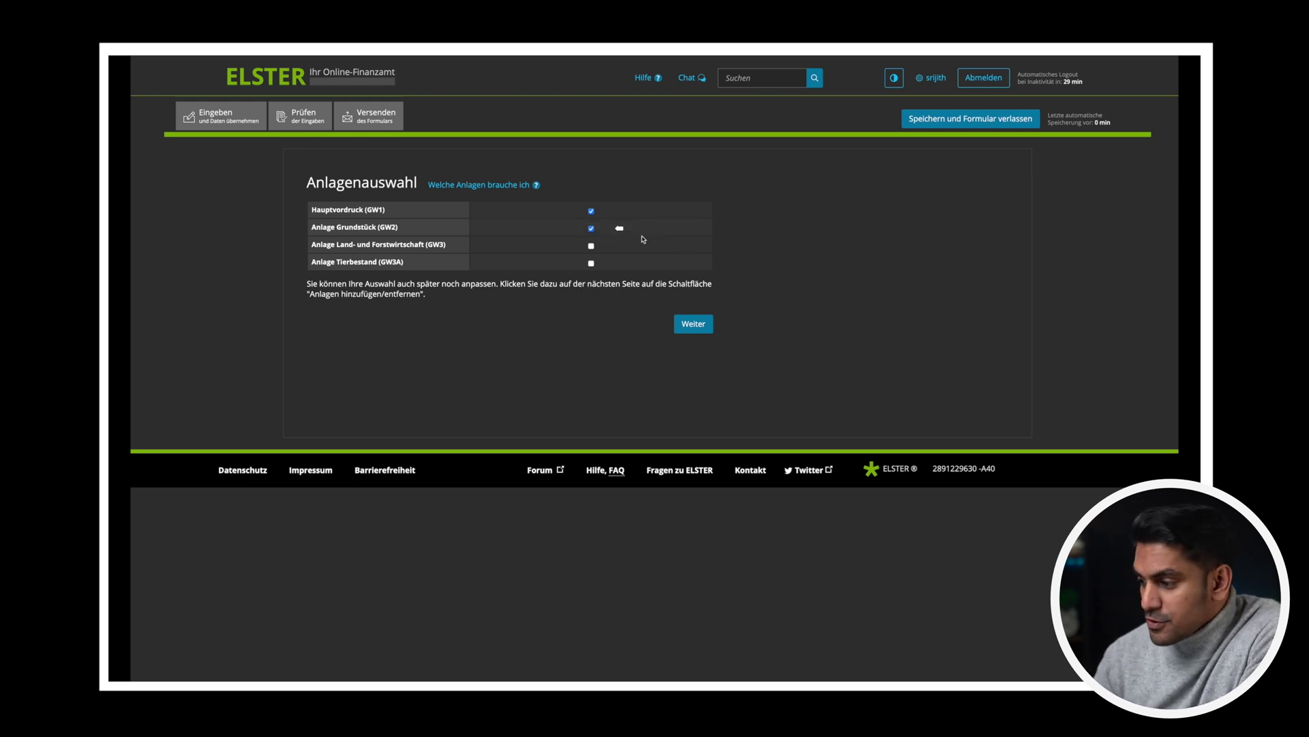
{"action": "left_click", "coordinate": [693, 324]}
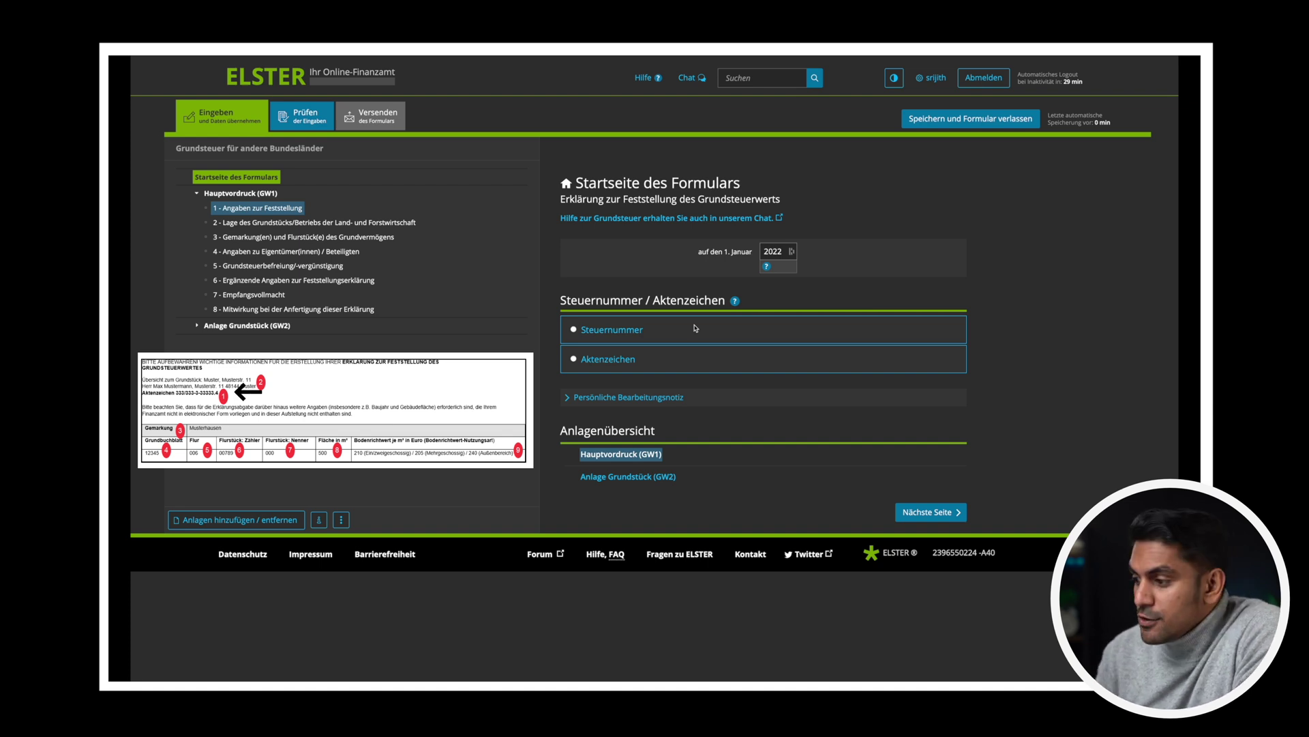
Identify the property by Aktenzeichen with Bundesland Brandenburg, then go to section 1
{"action": "left_click", "coordinate": [626, 361]}
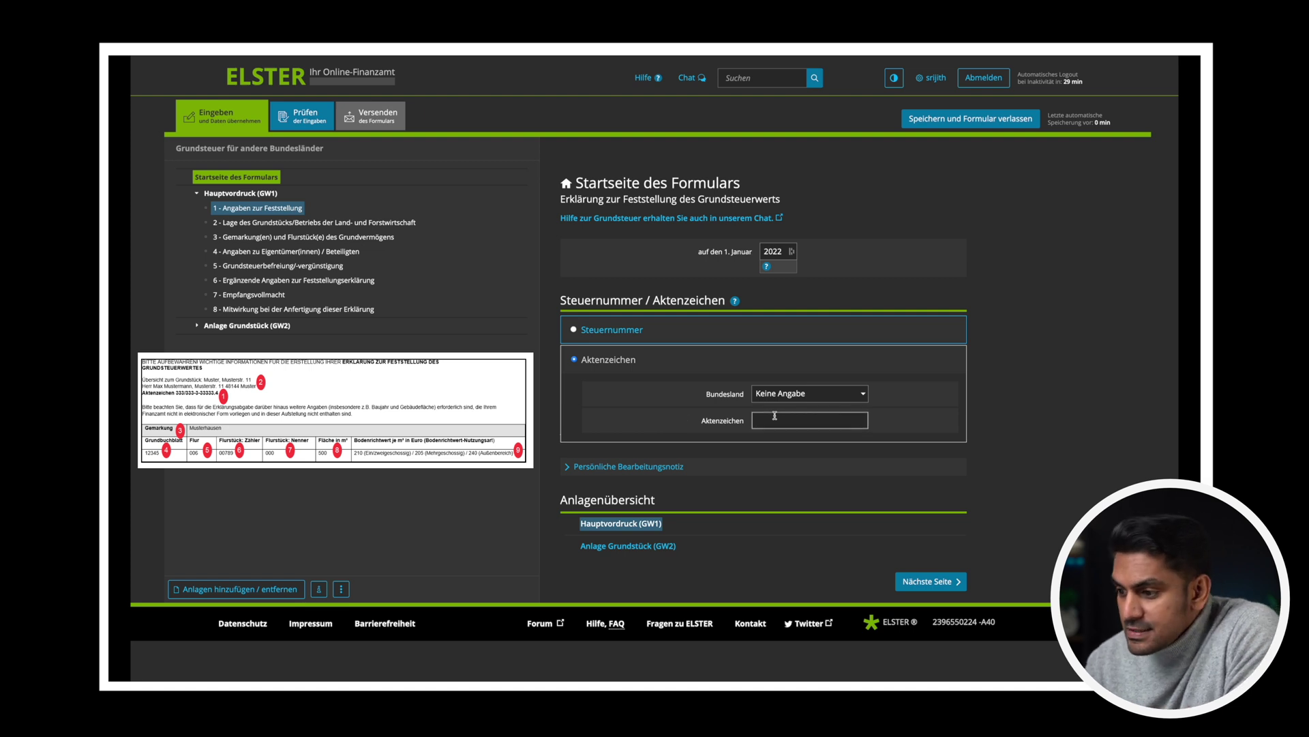
{"action": "left_click", "coordinate": [785, 396]}
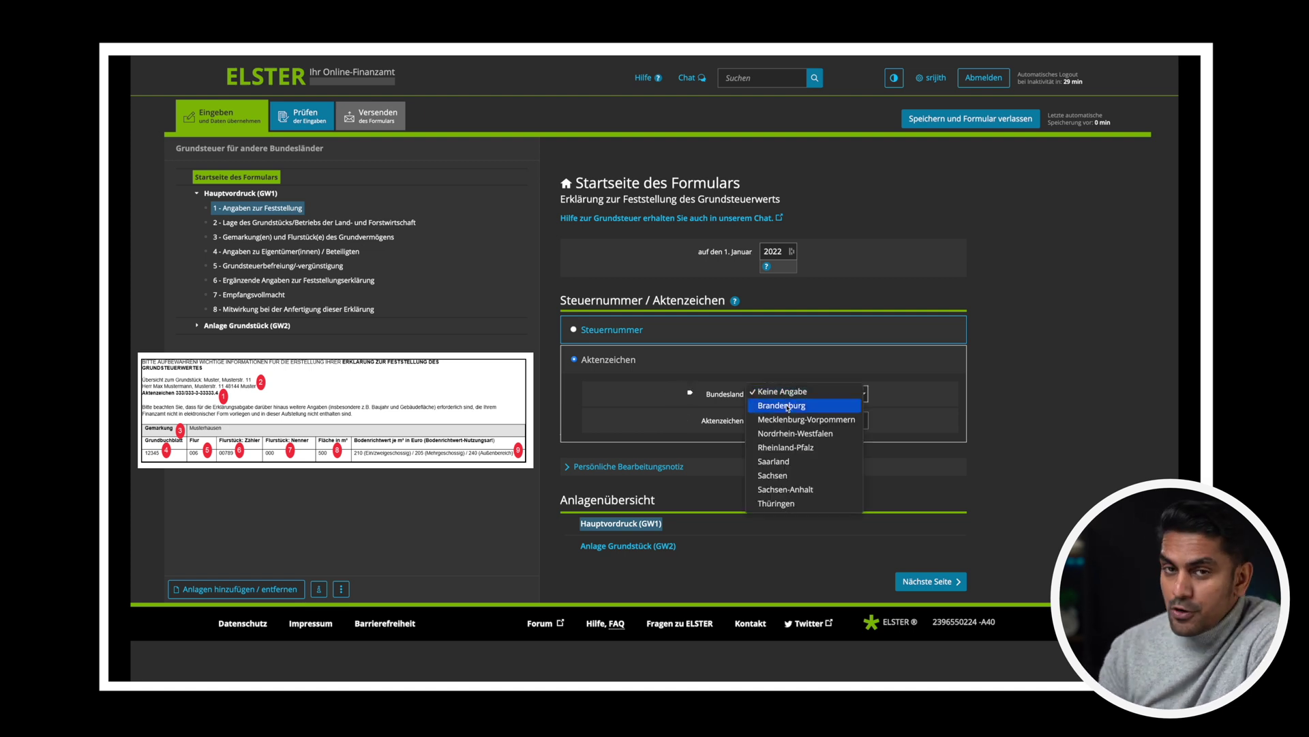
{"action": "left_click", "coordinate": [788, 407]}
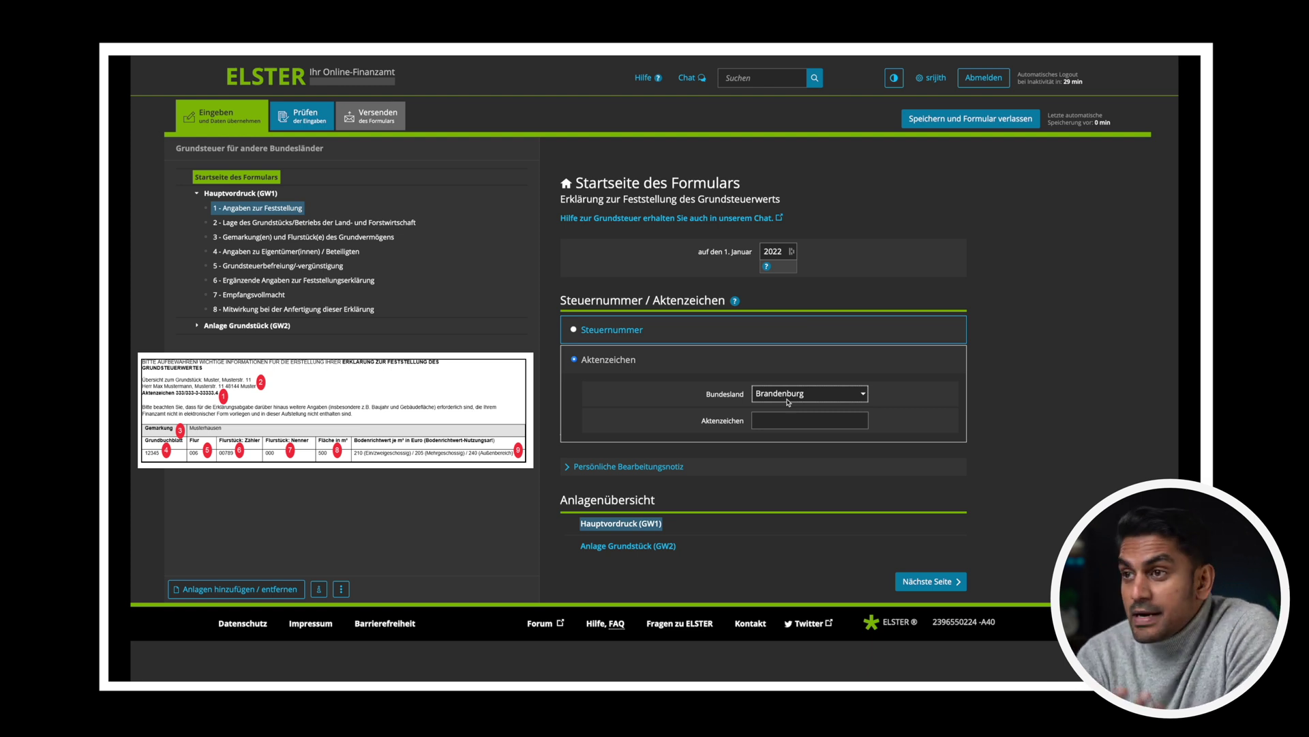
{"action": "left_click", "coordinate": [784, 420]}
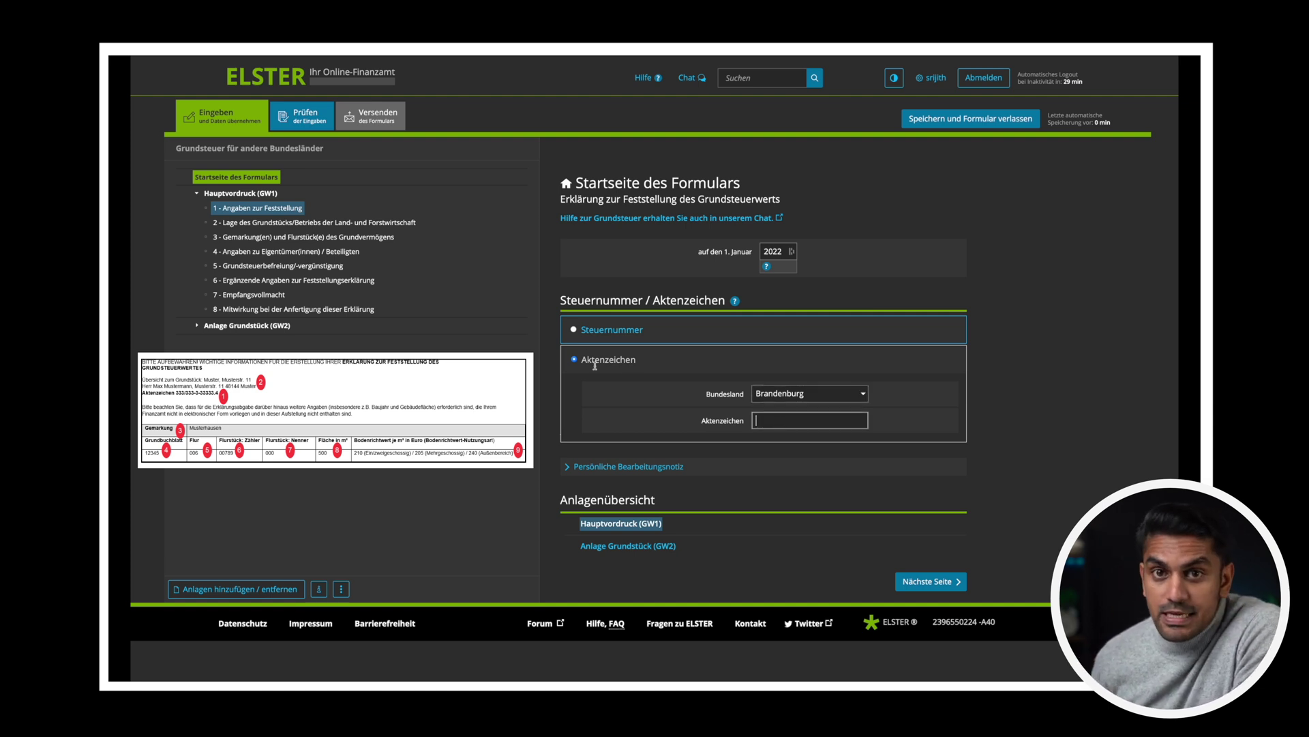
{"action": "left_click", "coordinate": [573, 330]}
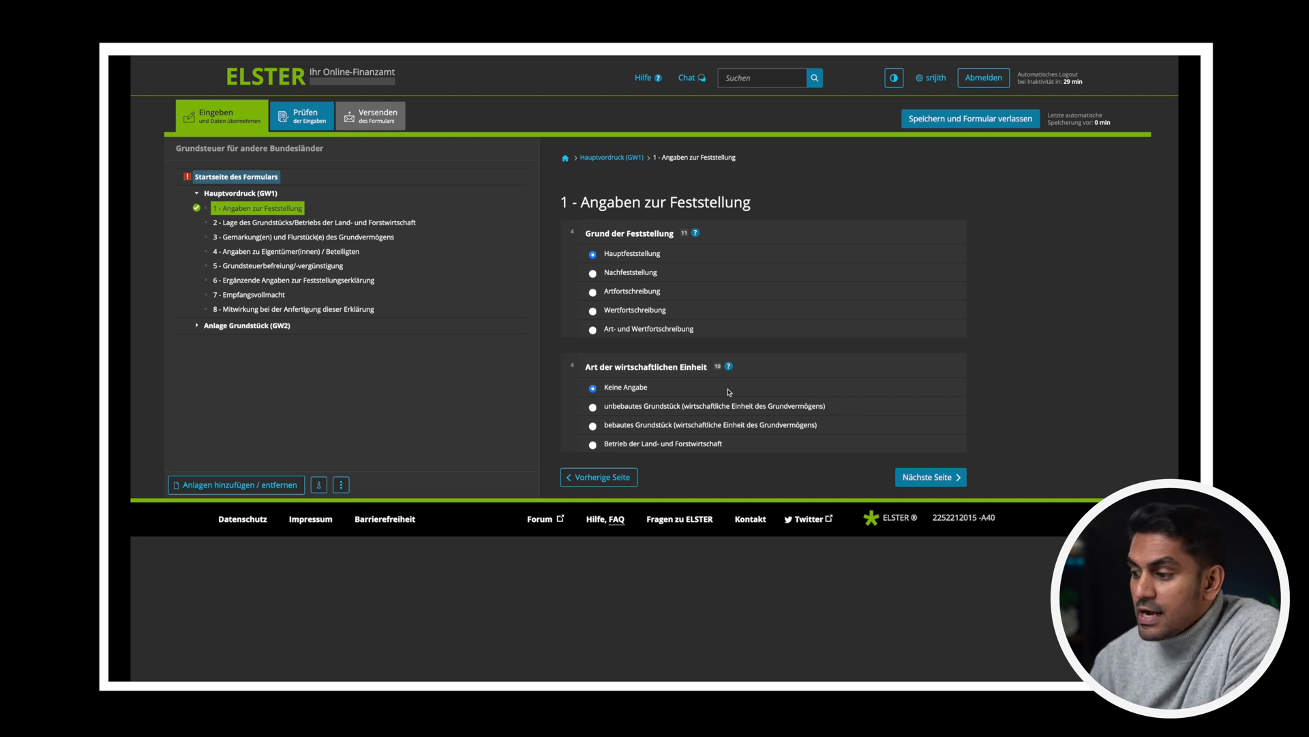
Mark the property as bebautes Grundstück and enter the address Tempstrasse 1, postcode 71000
{"action": "left_click", "coordinate": [594, 427]}
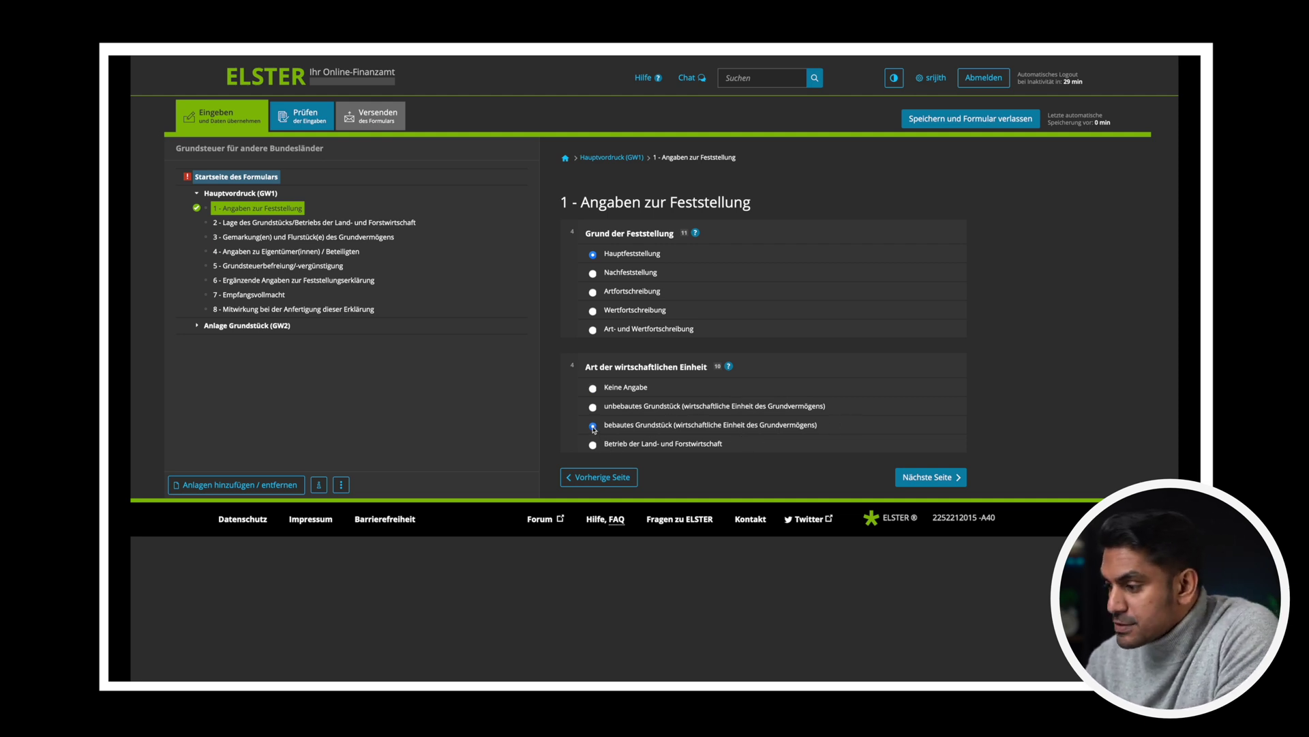
{"action": "left_click", "coordinate": [933, 476]}
{"action": "type", "text": "Tempstrasse"}
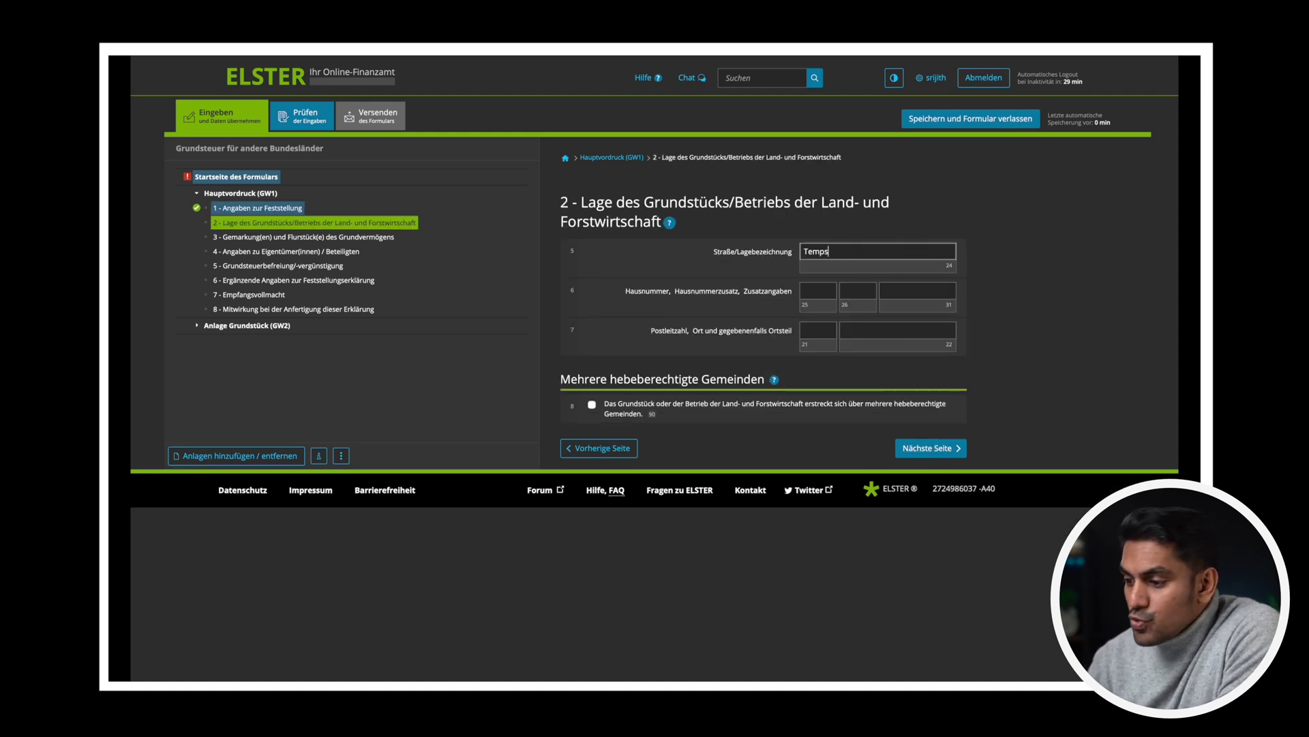
{"action": "key", "text": "Tab"}
{"action": "type", "text": "1"}
{"action": "key", "text": "Tab"}
{"action": "key", "text": "Tab"}
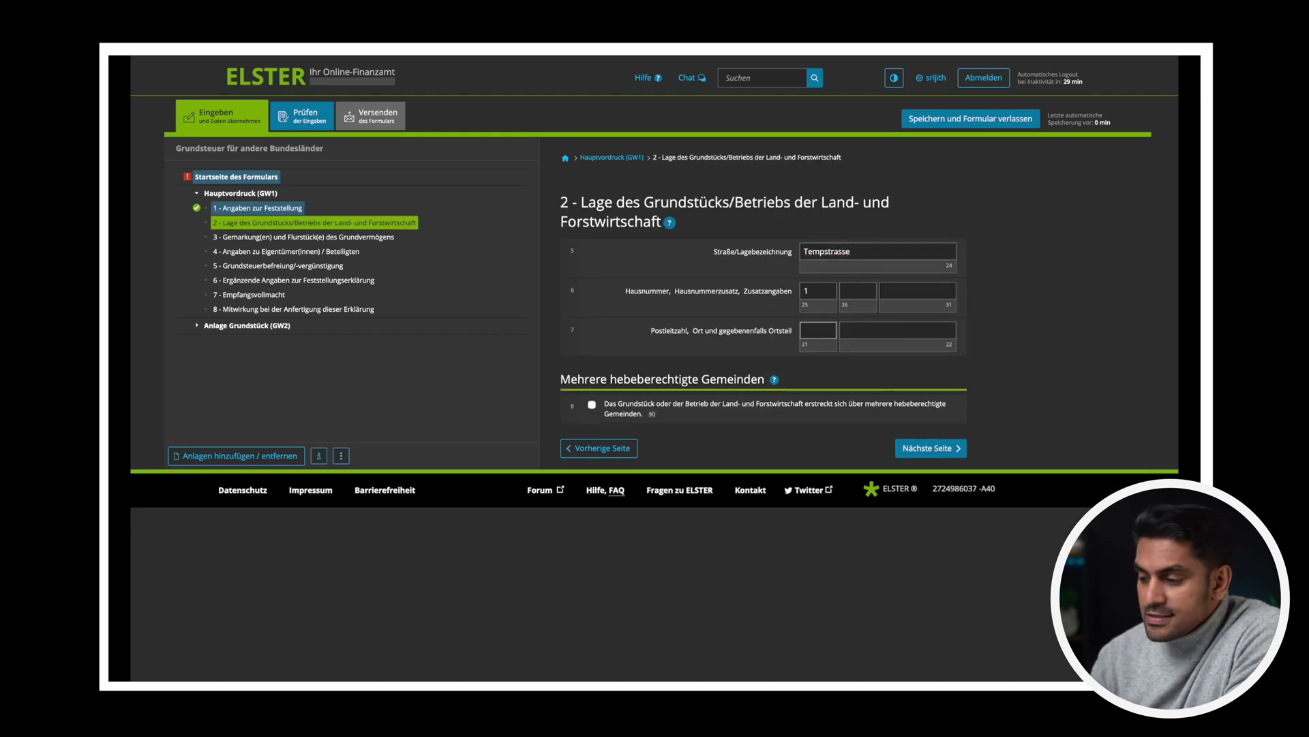
{"action": "type", "text": "71000"}
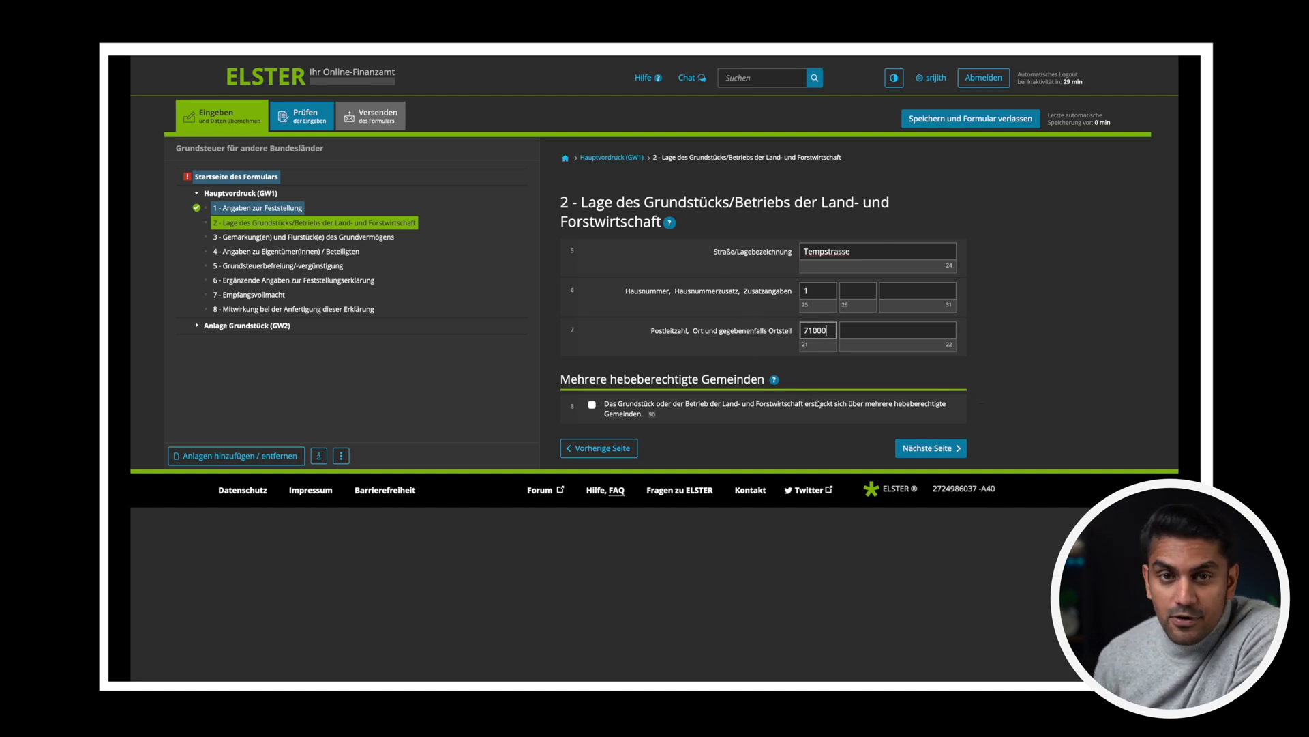
{"action": "left_click", "coordinate": [950, 448]}
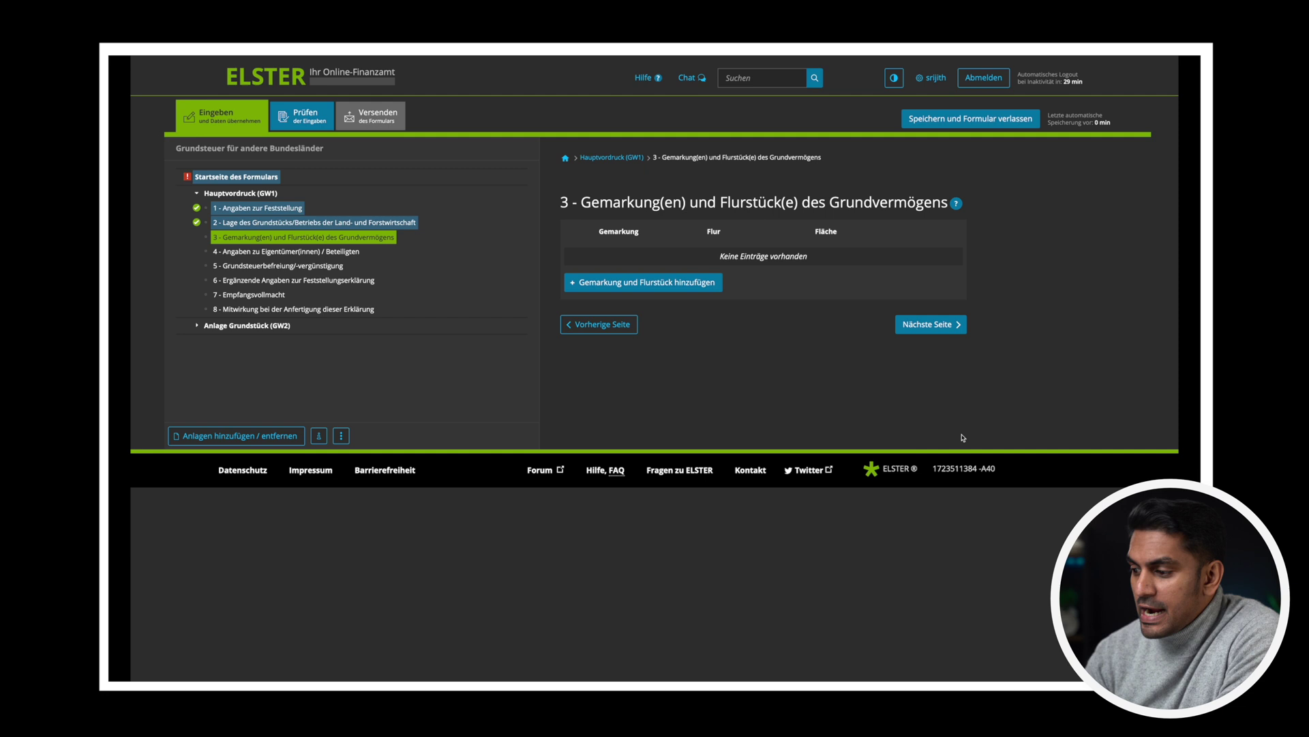
Add a plot entry with Grundbuchblatt 12345, Gemarkung Temp Town and Flur 6
{"action": "left_click", "coordinate": [665, 280]}
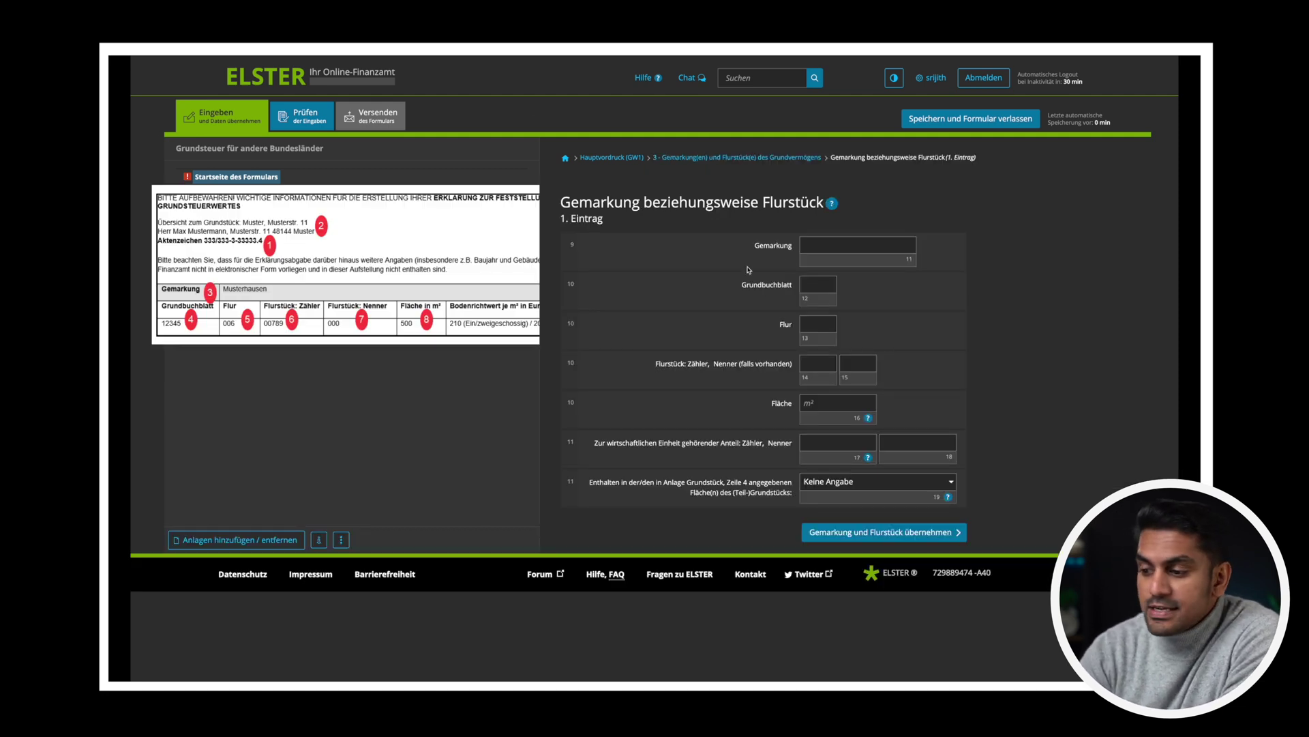
{"action": "left_click", "coordinate": [817, 249]}
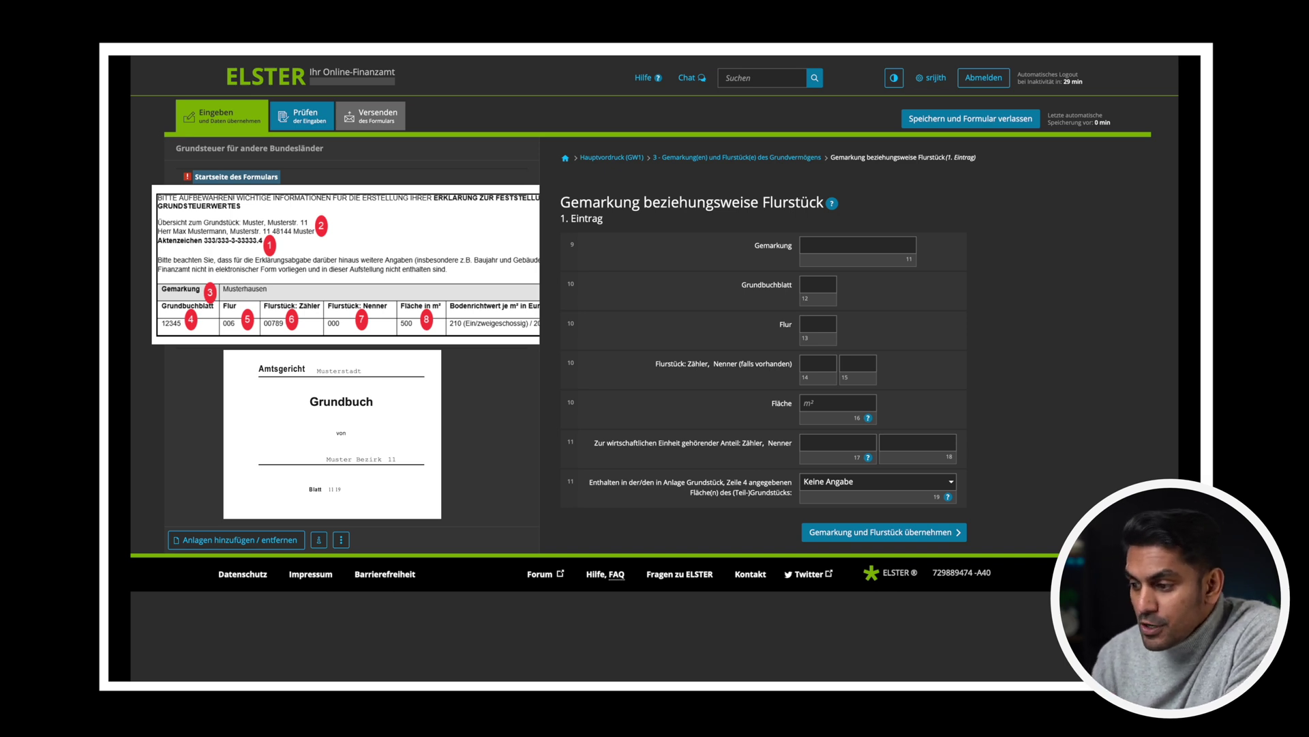
{"action": "left_click", "coordinate": [818, 285]}
{"action": "type", "text": "12"}
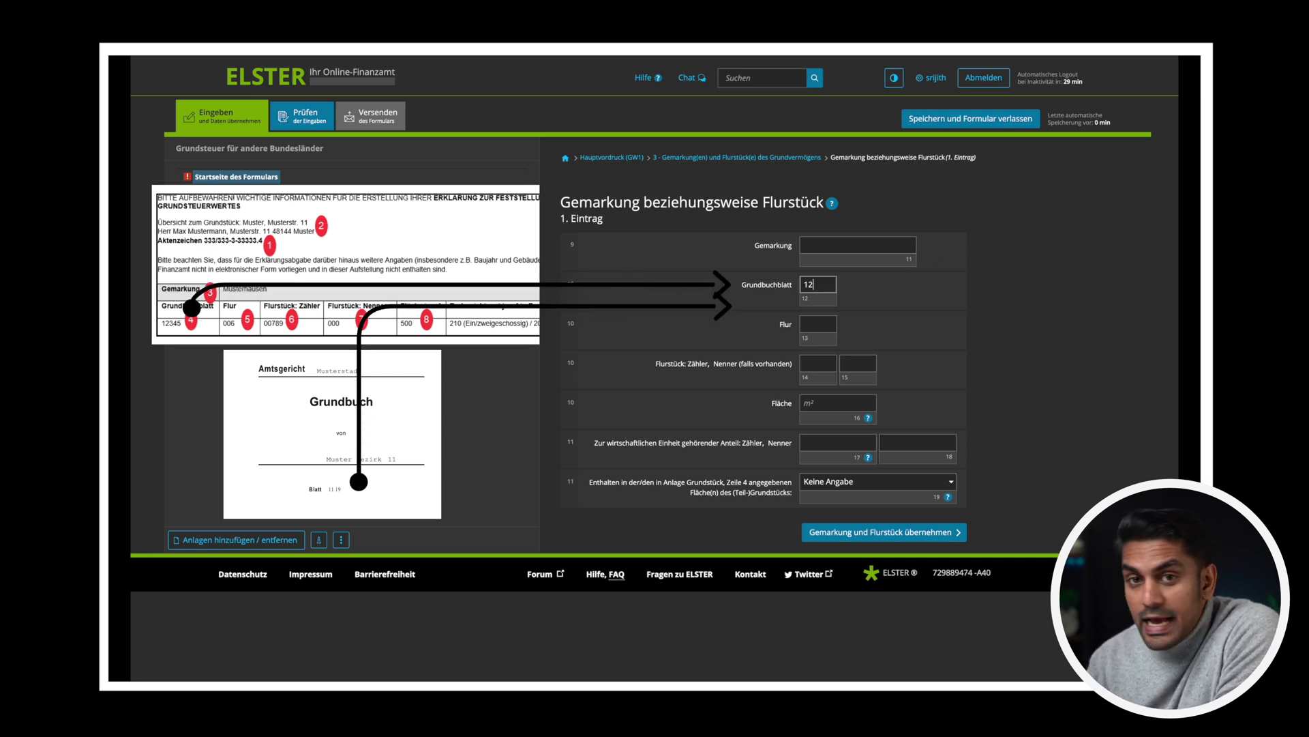
{"action": "type", "text": "345"}
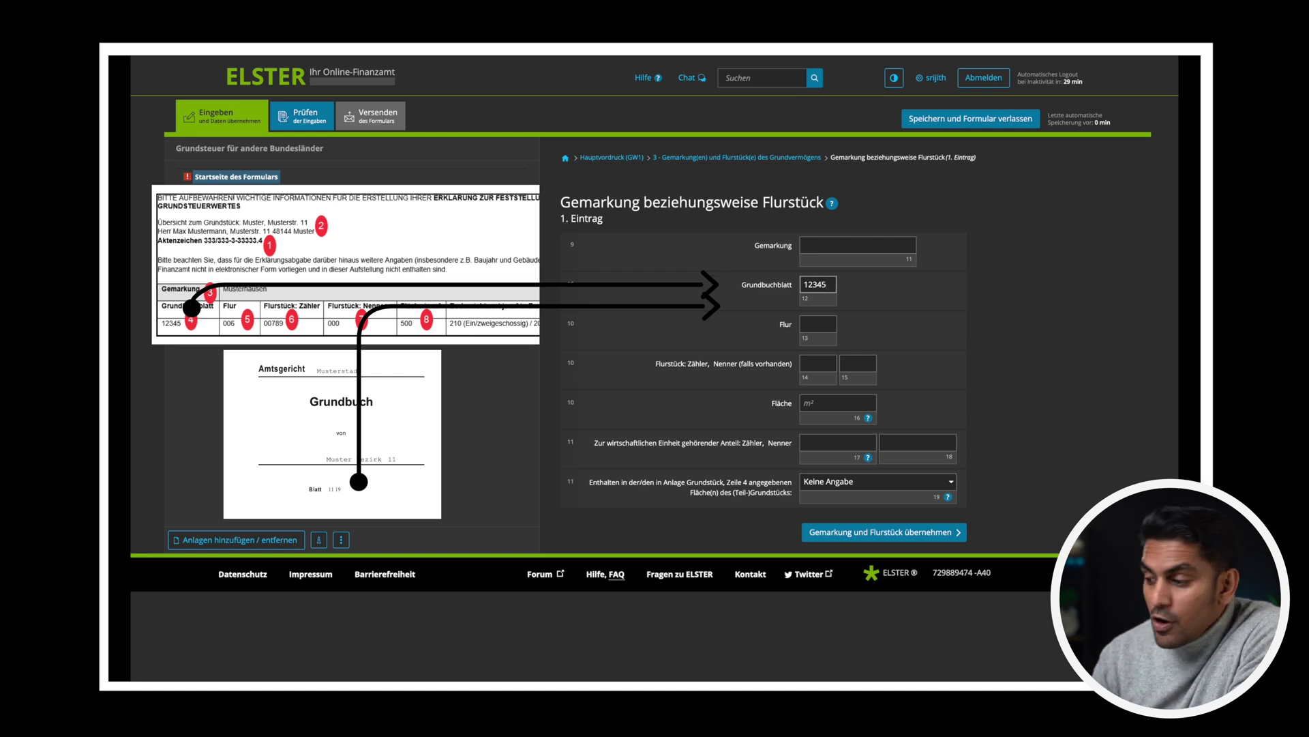
{"action": "left_click", "coordinate": [815, 240]}
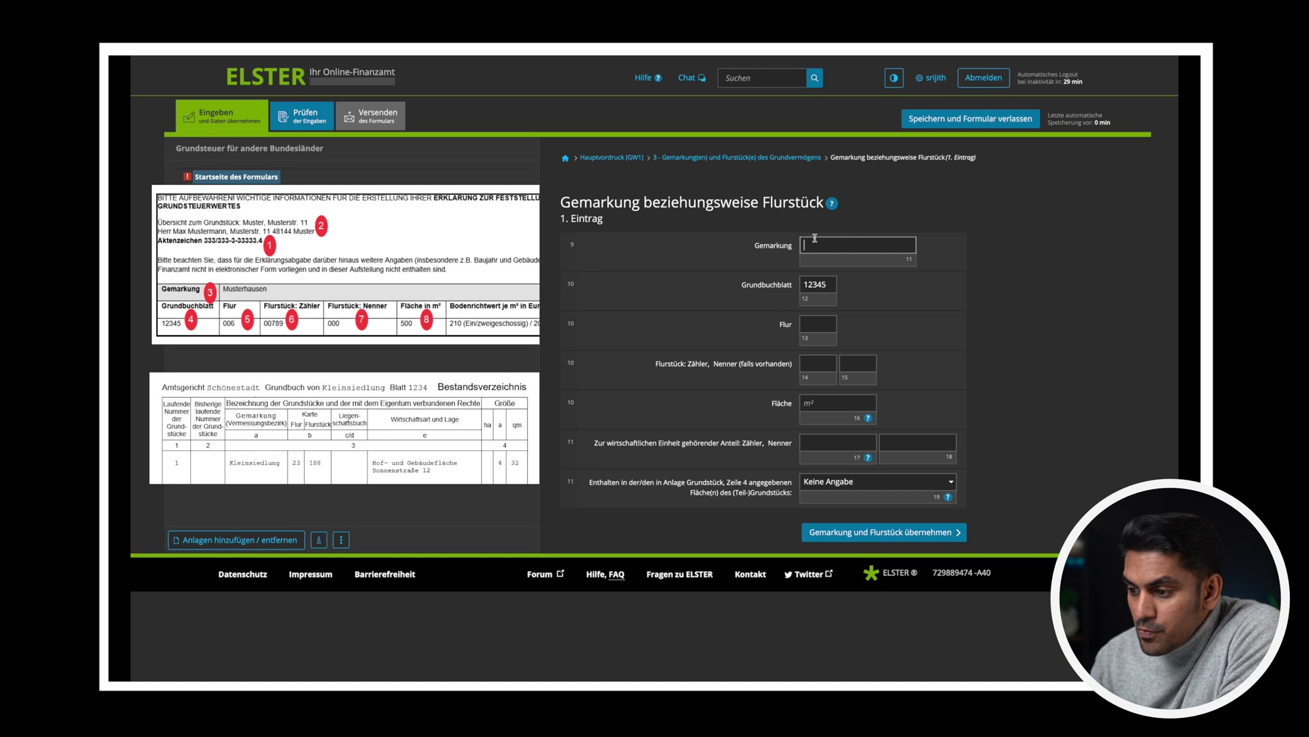
{"action": "type", "text": "Temp "}
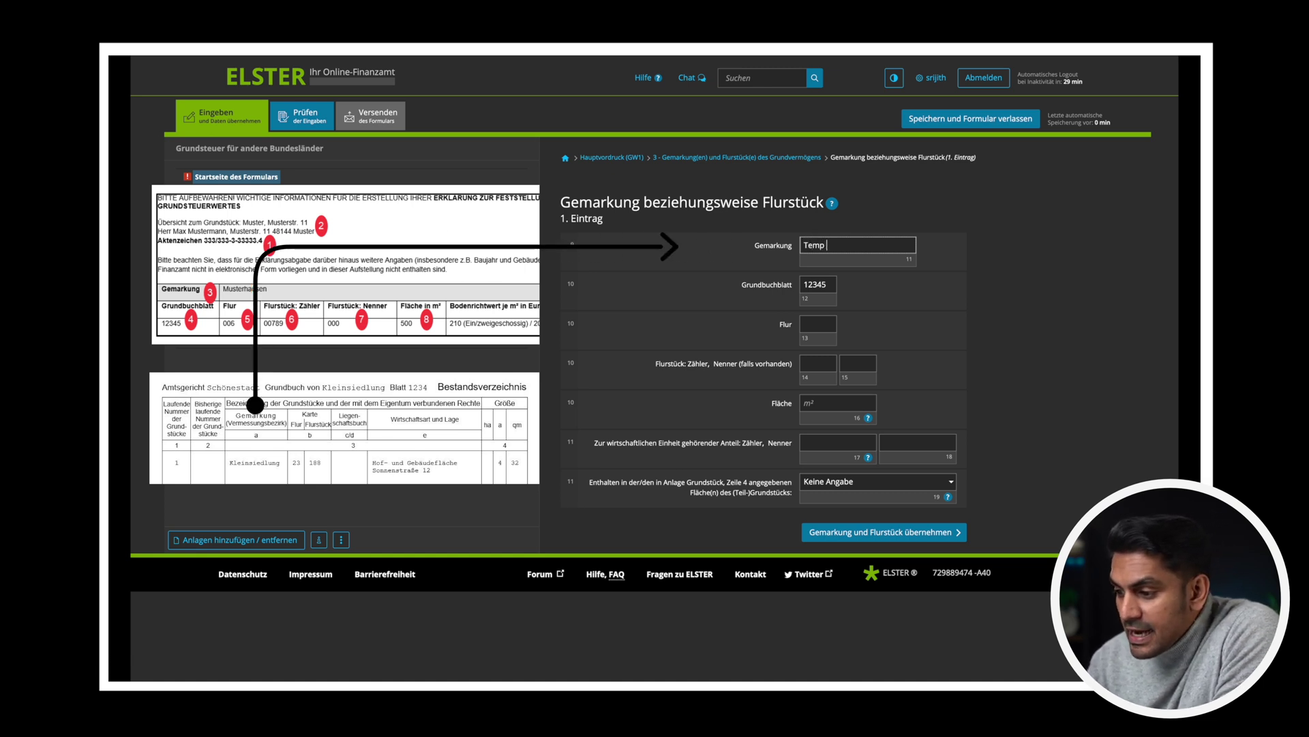
{"action": "type", "text": "Town"}
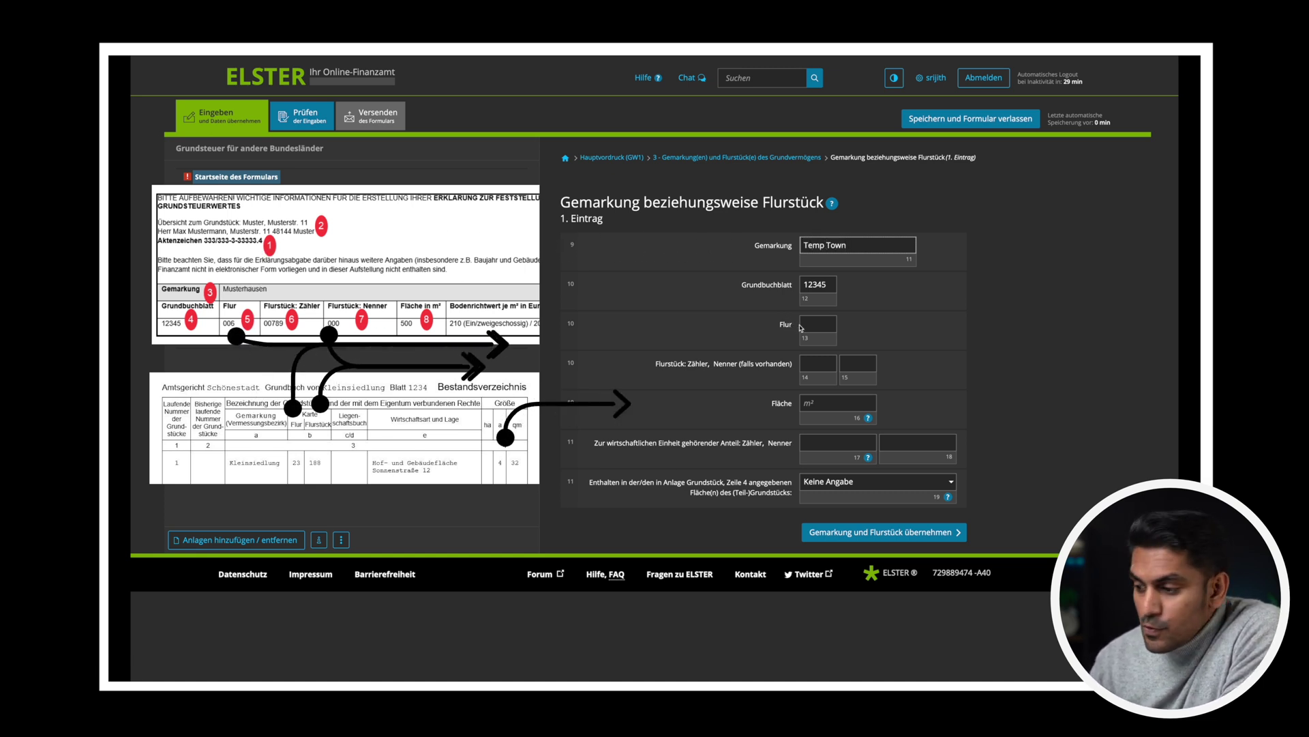
{"action": "left_click", "coordinate": [811, 324]}
{"action": "type", "text": "6"}
Enter Flurstück 1/1 with a plot area of 500
{"action": "left_click", "coordinate": [815, 363]}
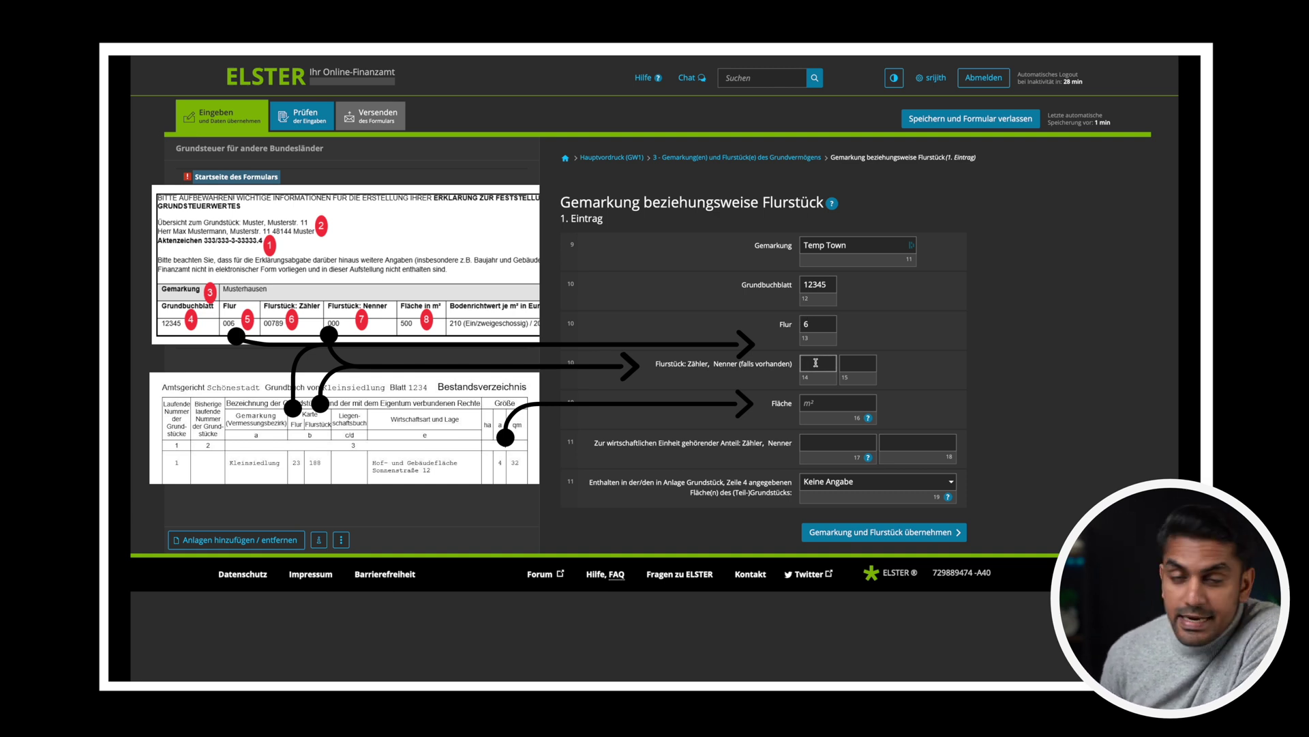
{"action": "type", "text": "1"}
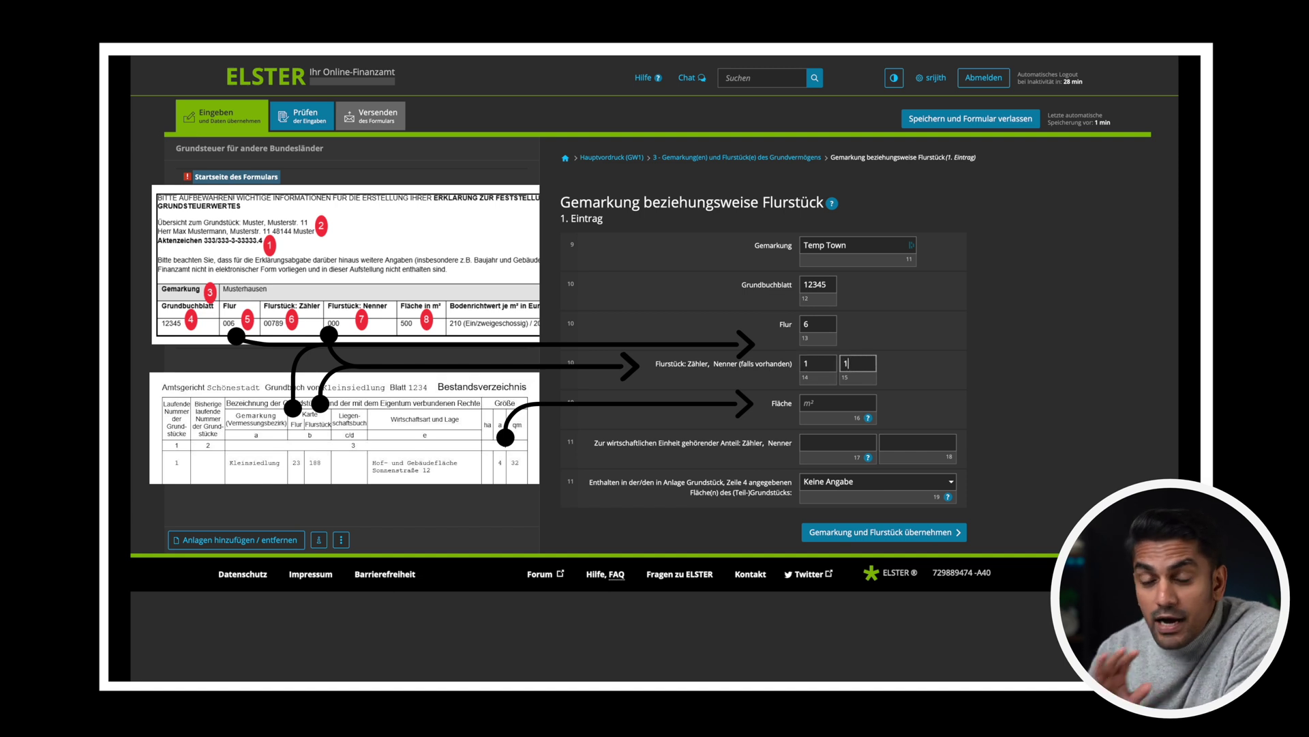
{"action": "left_click", "coordinate": [860, 363]}
{"action": "type", "text": "1"}
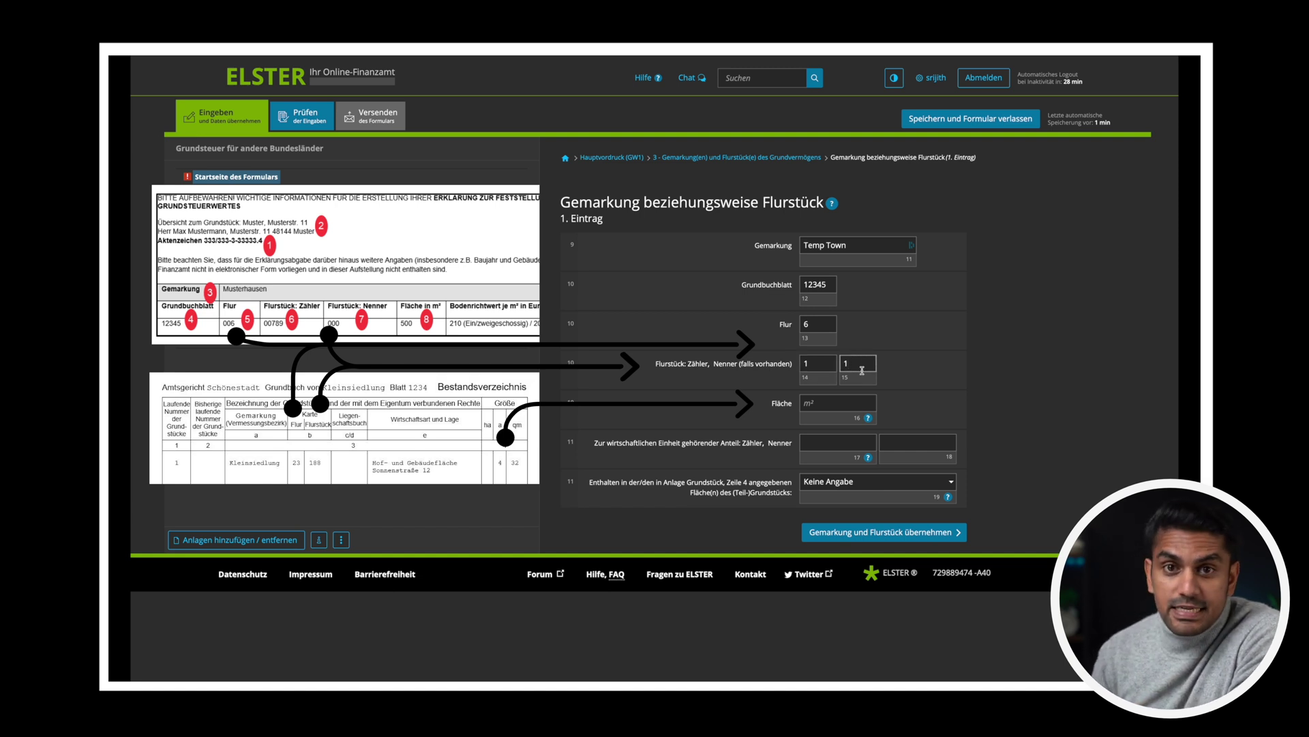
{"action": "left_click", "coordinate": [845, 402]}
{"action": "type", "text": "500"}
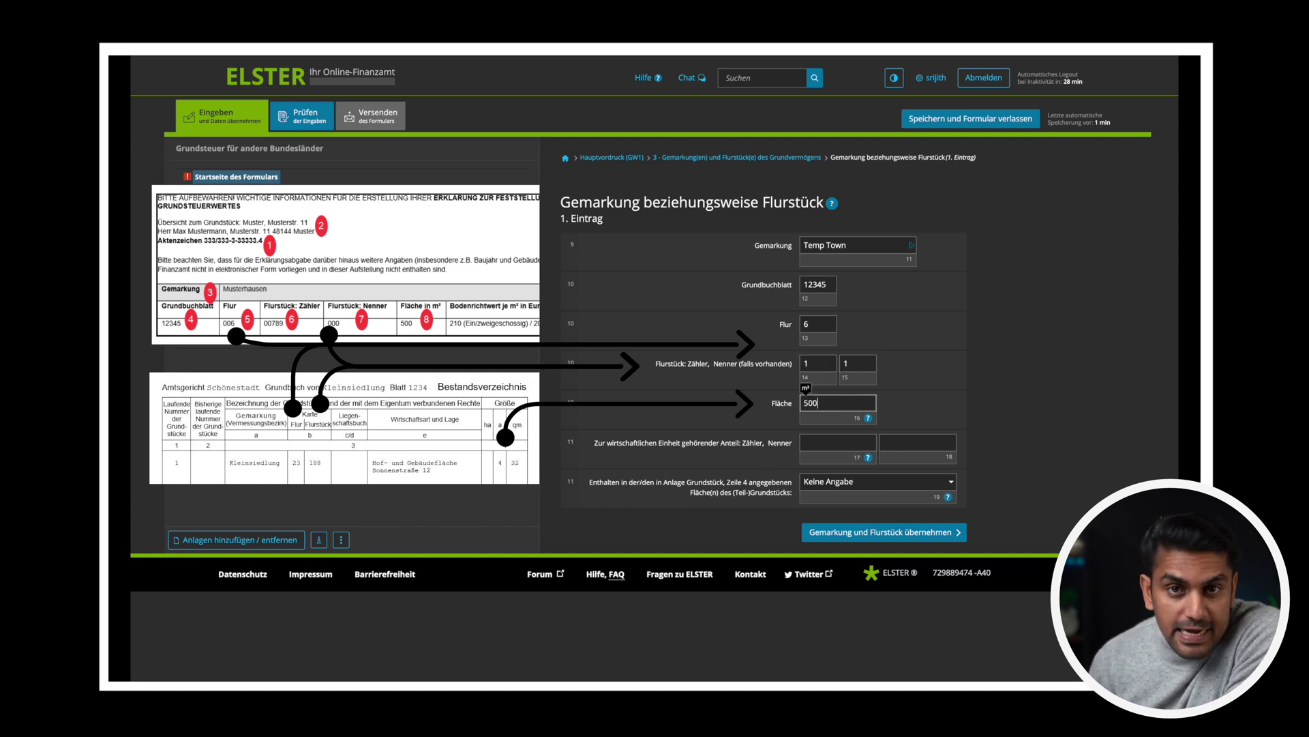
Give the parcel a 1/1 share, assign it to '1 - erste Fläche', and save it
{"action": "left_click", "coordinate": [849, 443]}
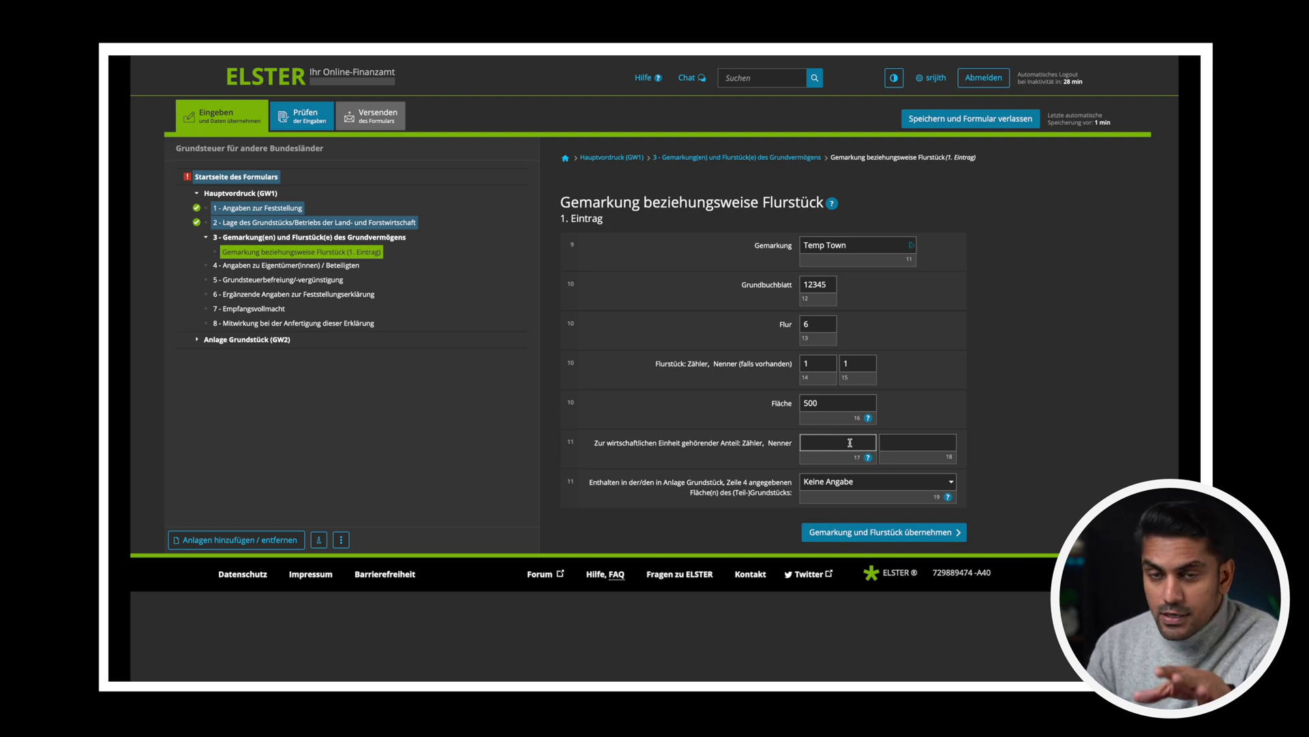
{"action": "type", "text": "1"}
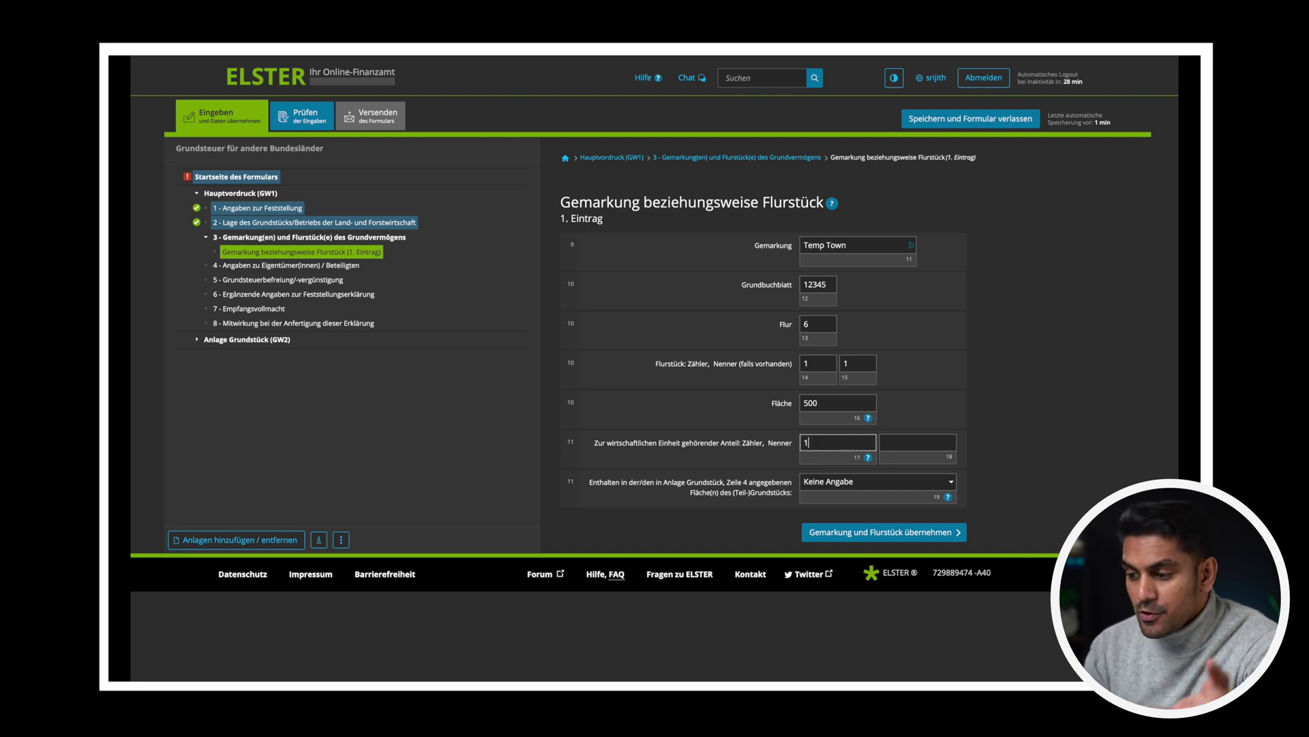
{"action": "left_click", "coordinate": [903, 444]}
{"action": "type", "text": "1"}
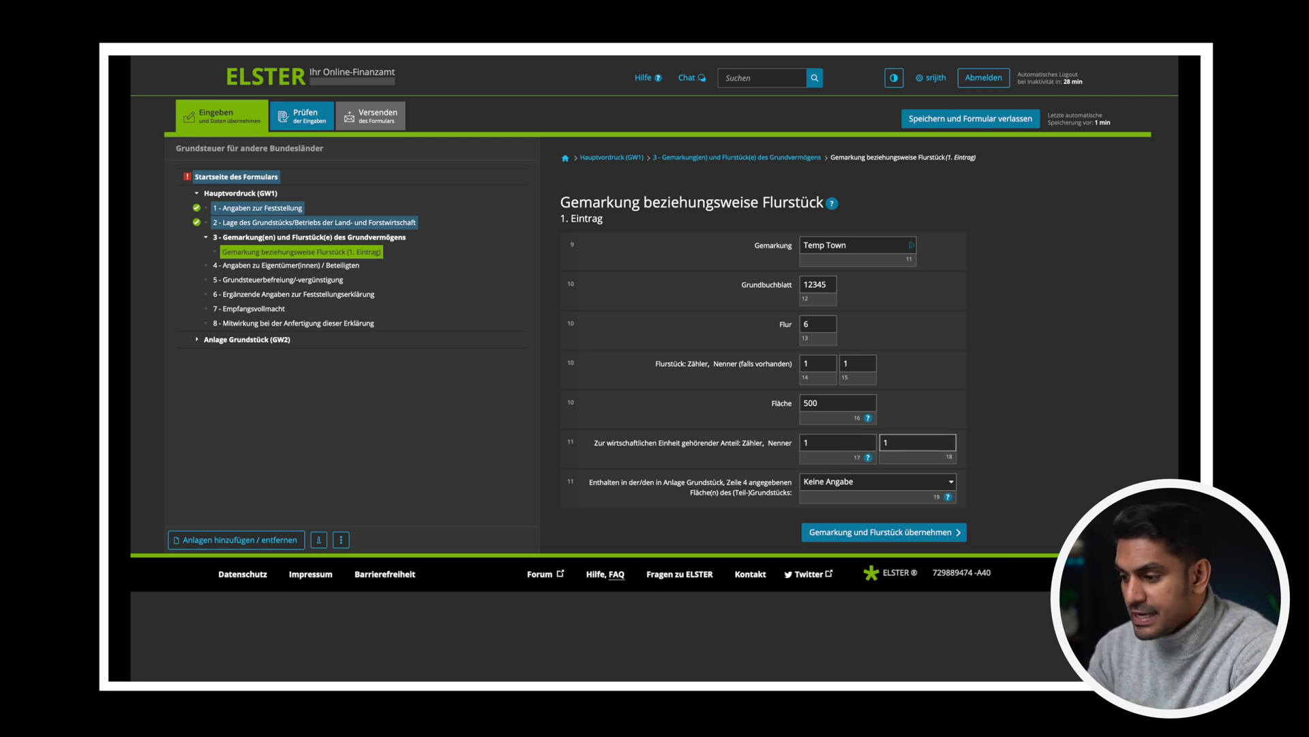
{"action": "left_click", "coordinate": [899, 480]}
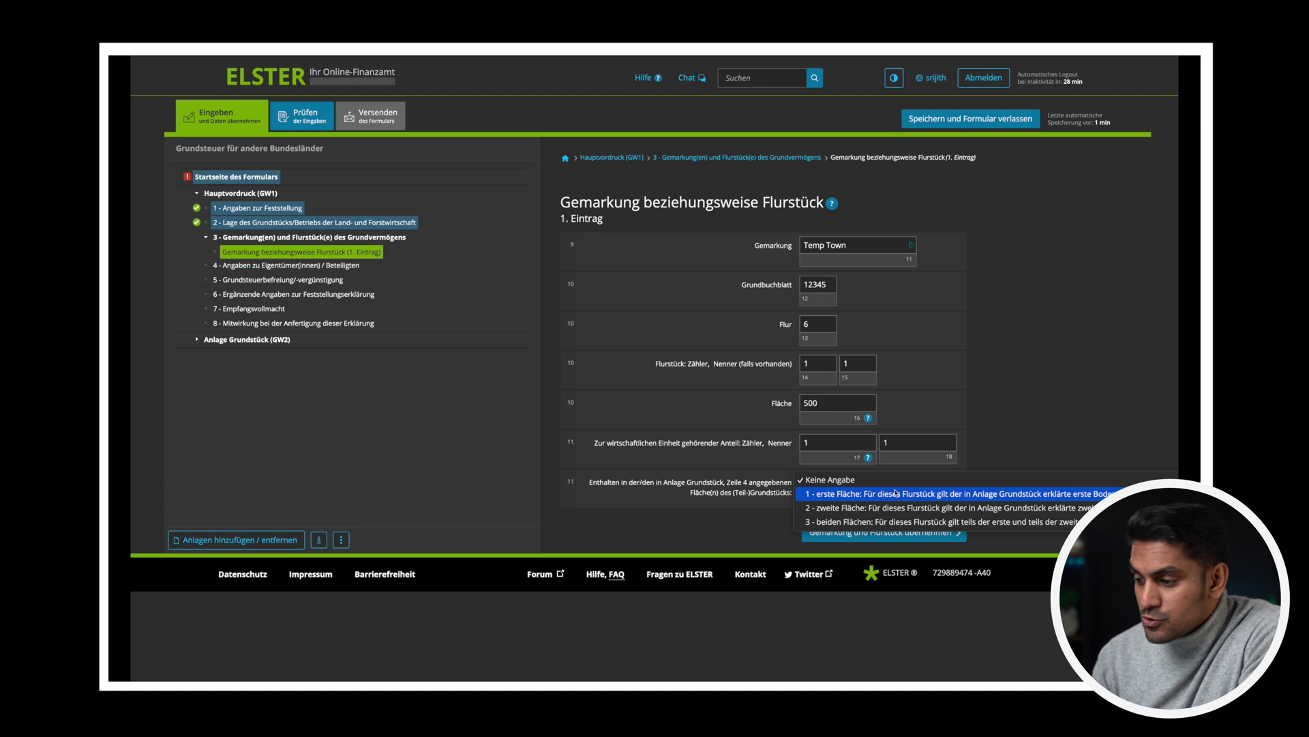
{"action": "left_click", "coordinate": [896, 492]}
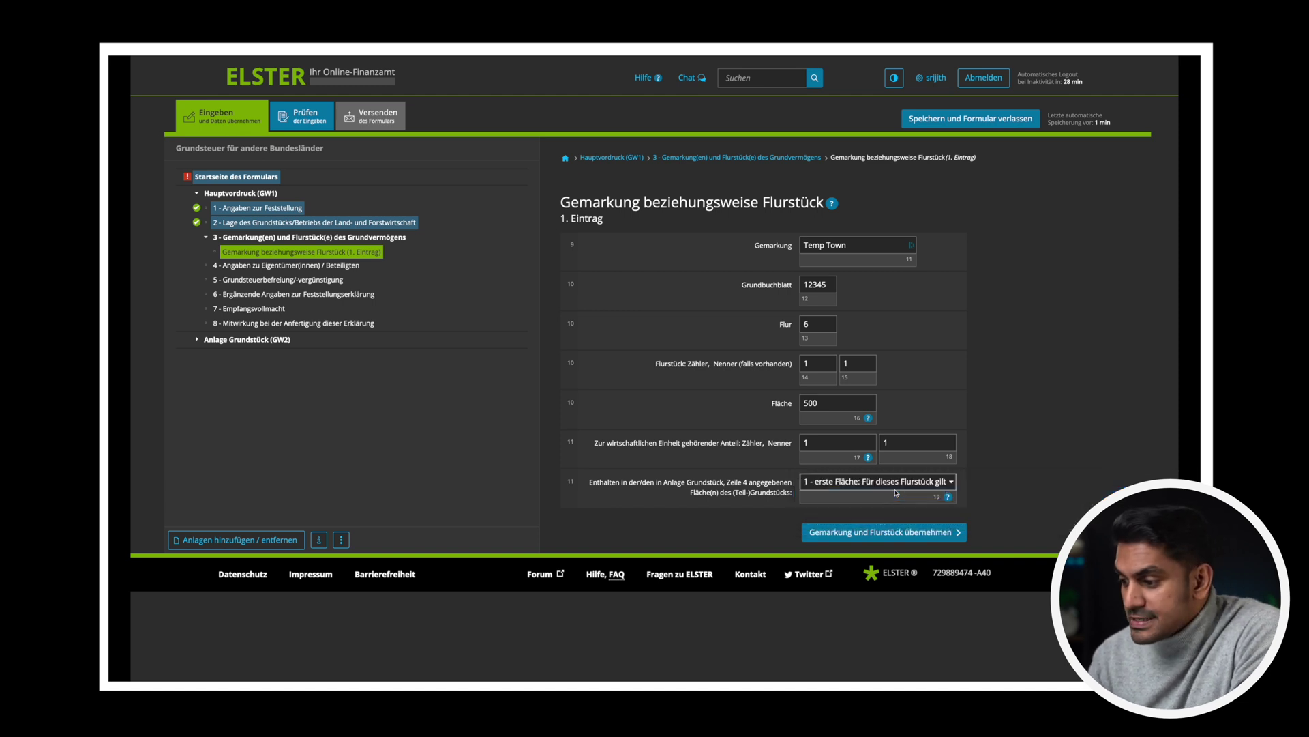
{"action": "left_click", "coordinate": [905, 532]}
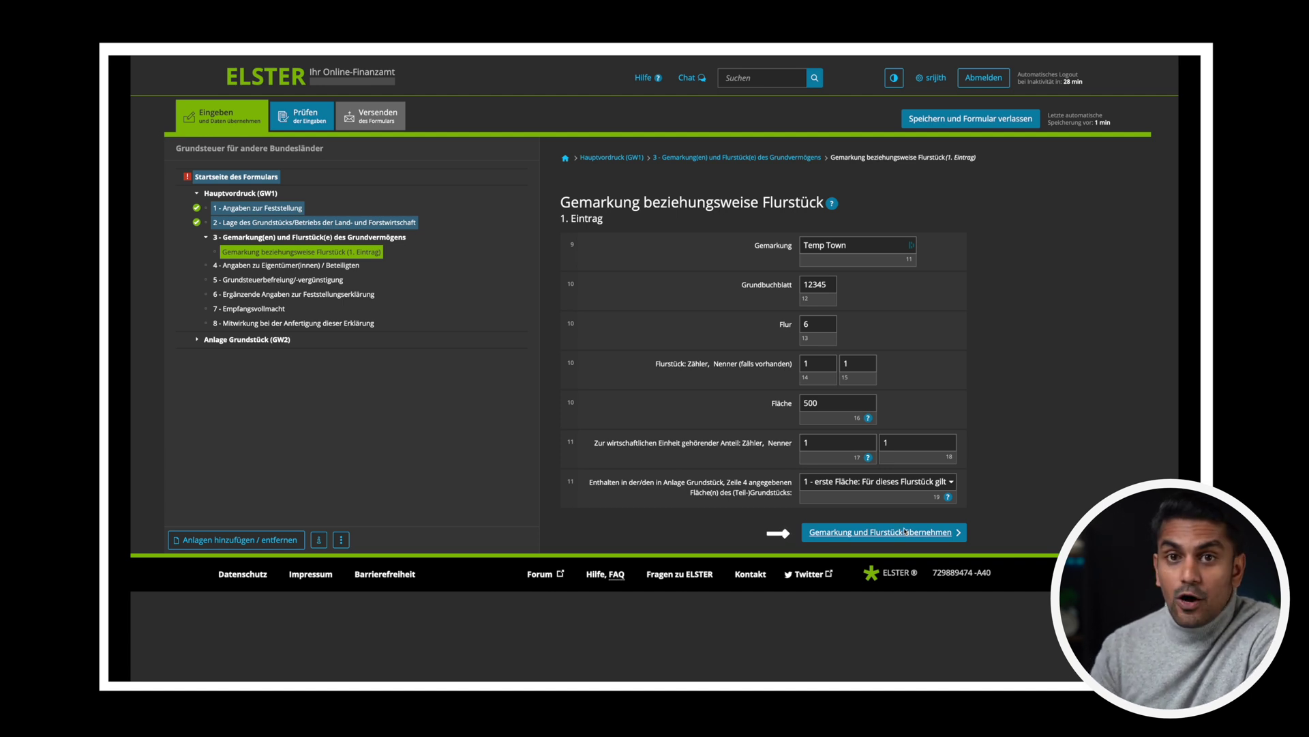
Set ownership to '0 Alleineigentum einer natürlichen Person' and add a new owner entry
{"action": "left_click", "coordinate": [933, 336]}
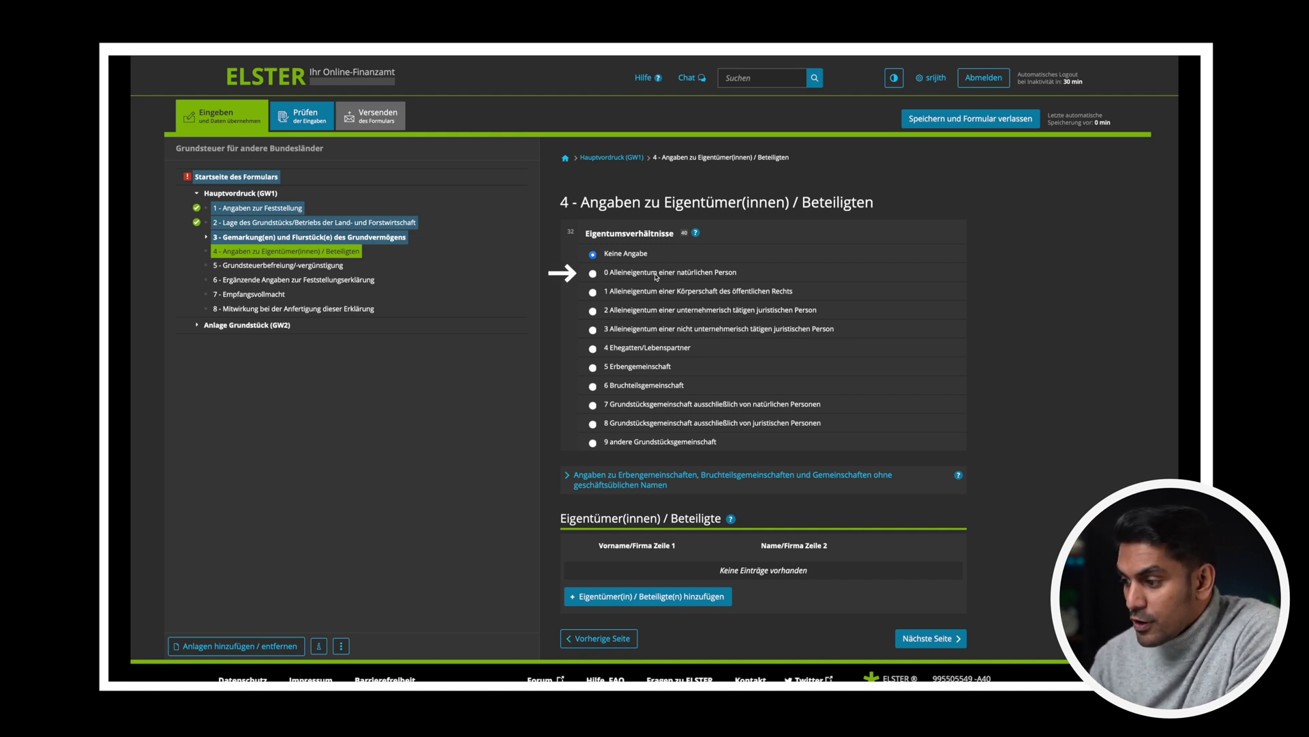
{"action": "left_click", "coordinate": [593, 273]}
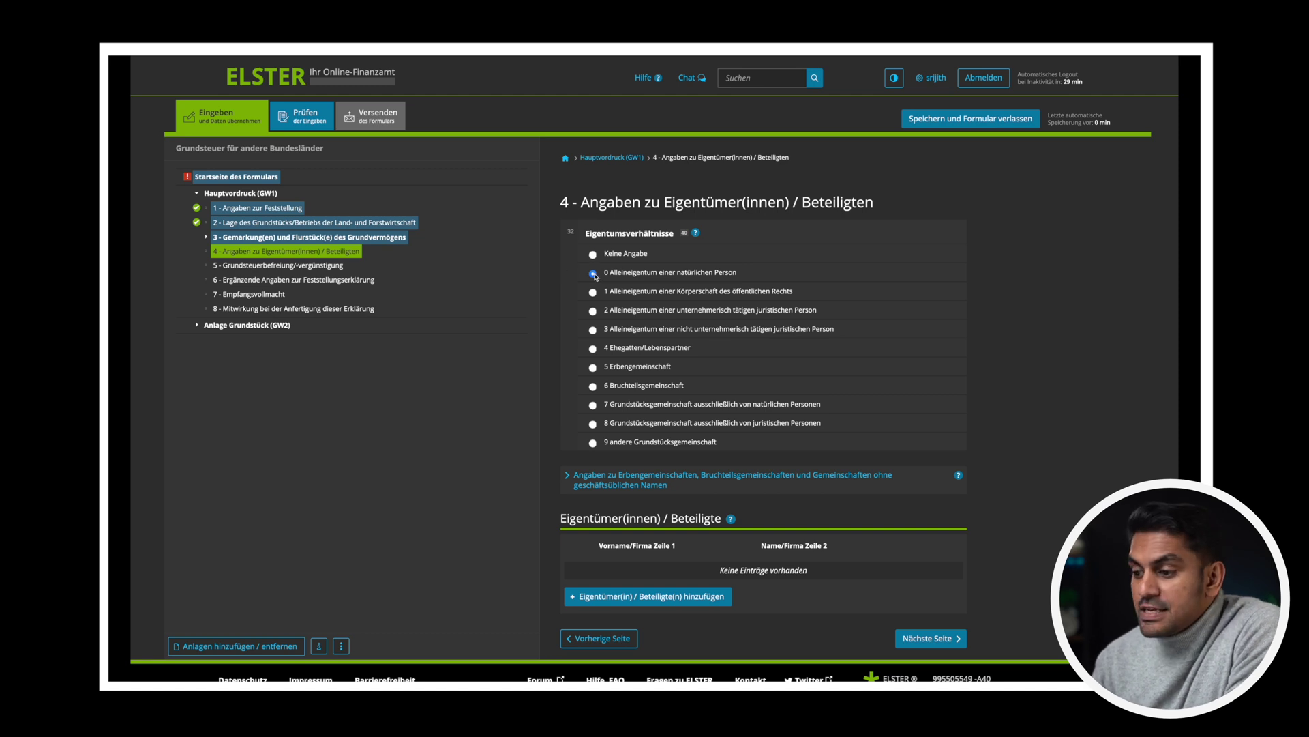
{"action": "left_click", "coordinate": [649, 597]}
{"action": "scroll", "coordinate": [938, 265], "scroll_direction": "down", "scroll_amount": 1}
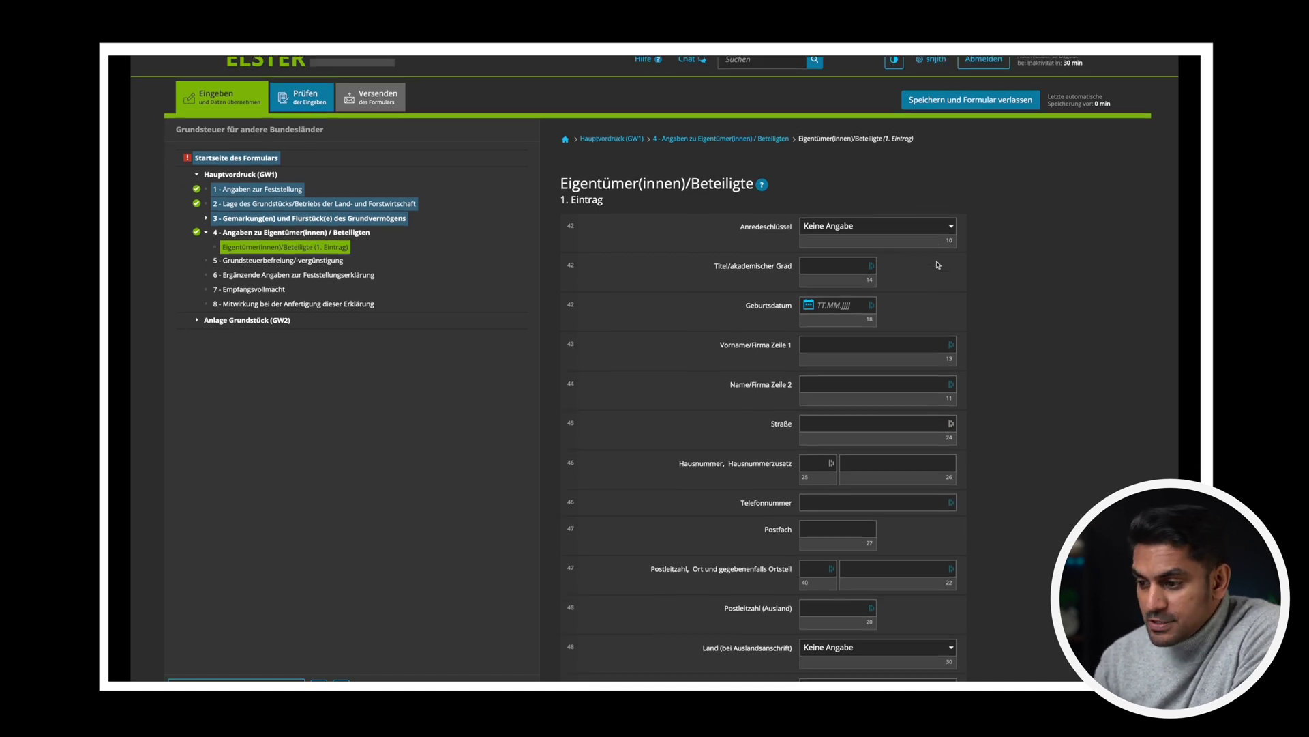
{"action": "scroll", "coordinate": [938, 265], "scroll_direction": "down", "scroll_amount": 3}
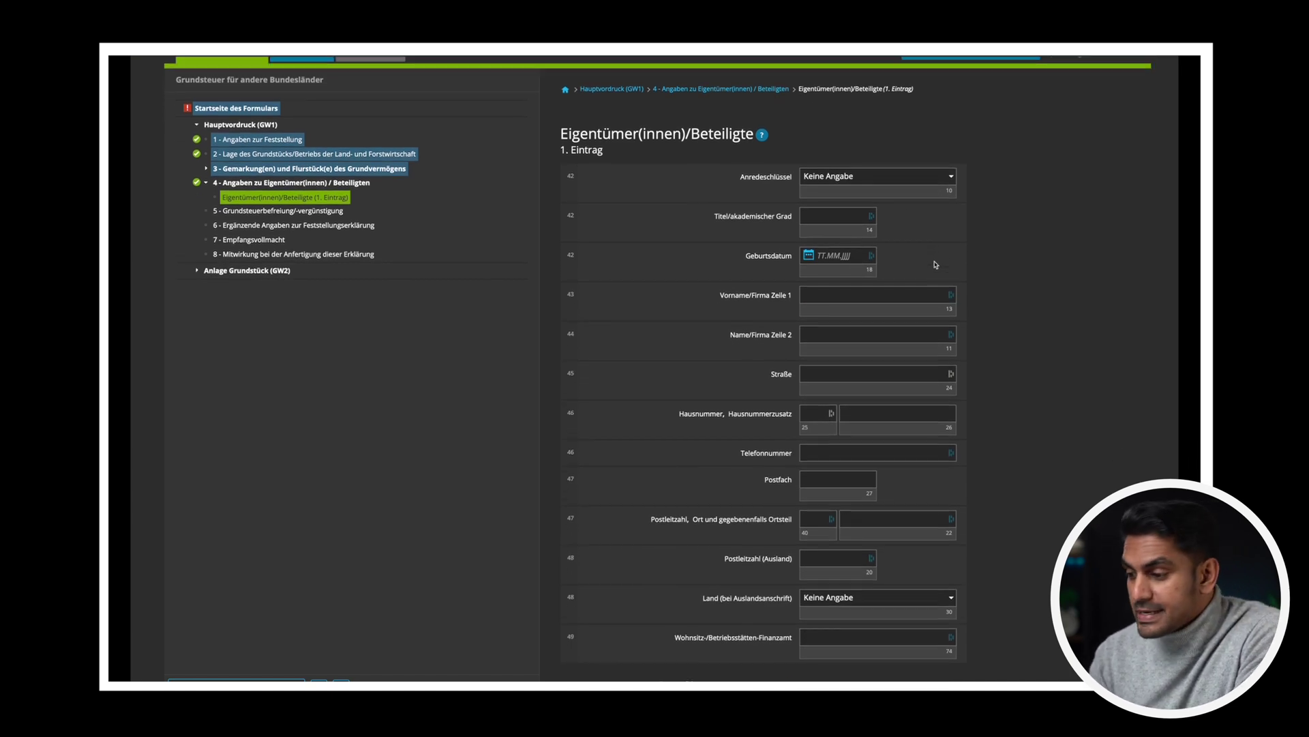
{"action": "scroll", "coordinate": [936, 265], "scroll_direction": "down", "scroll_amount": 1}
Leave the owner's salutation as Keine Angabe, enter a 1/1 share, and save the owner
{"action": "left_click", "coordinate": [894, 160]}
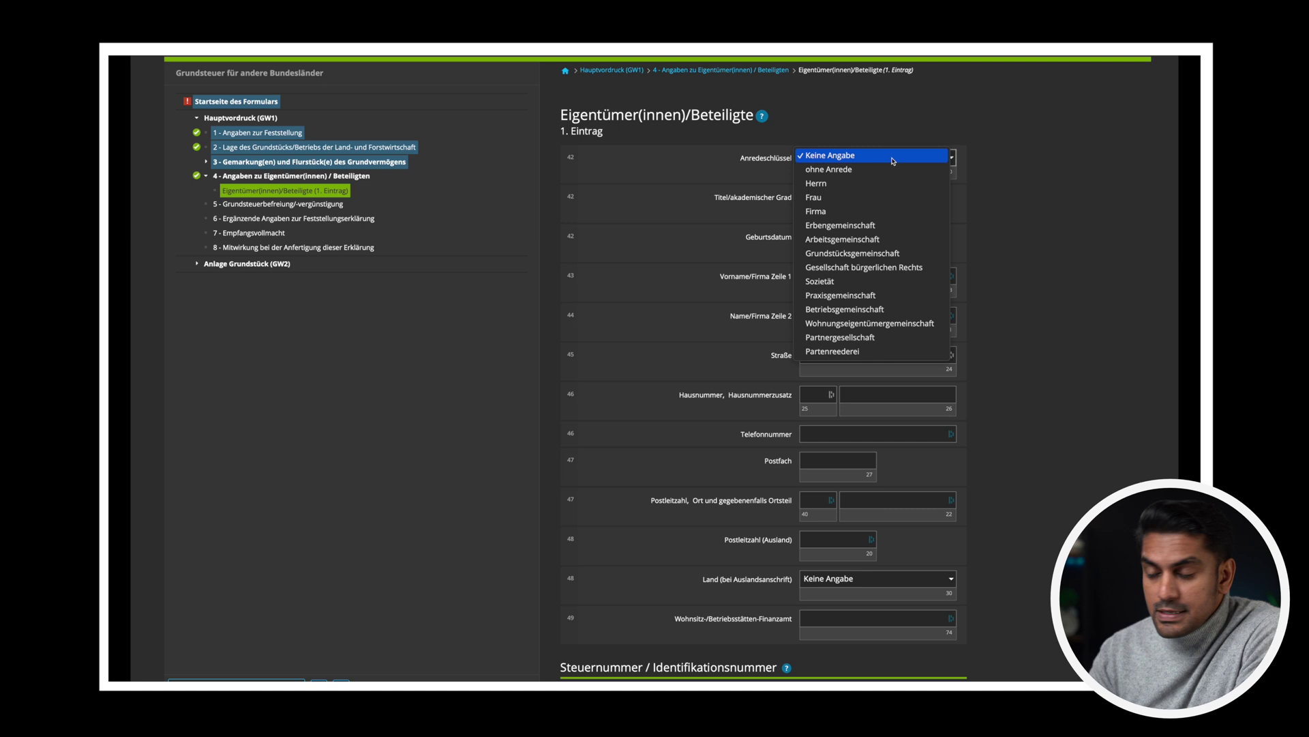
{"action": "left_click", "coordinate": [893, 161]}
{"action": "scroll", "coordinate": [894, 161], "scroll_direction": "down", "scroll_amount": 10}
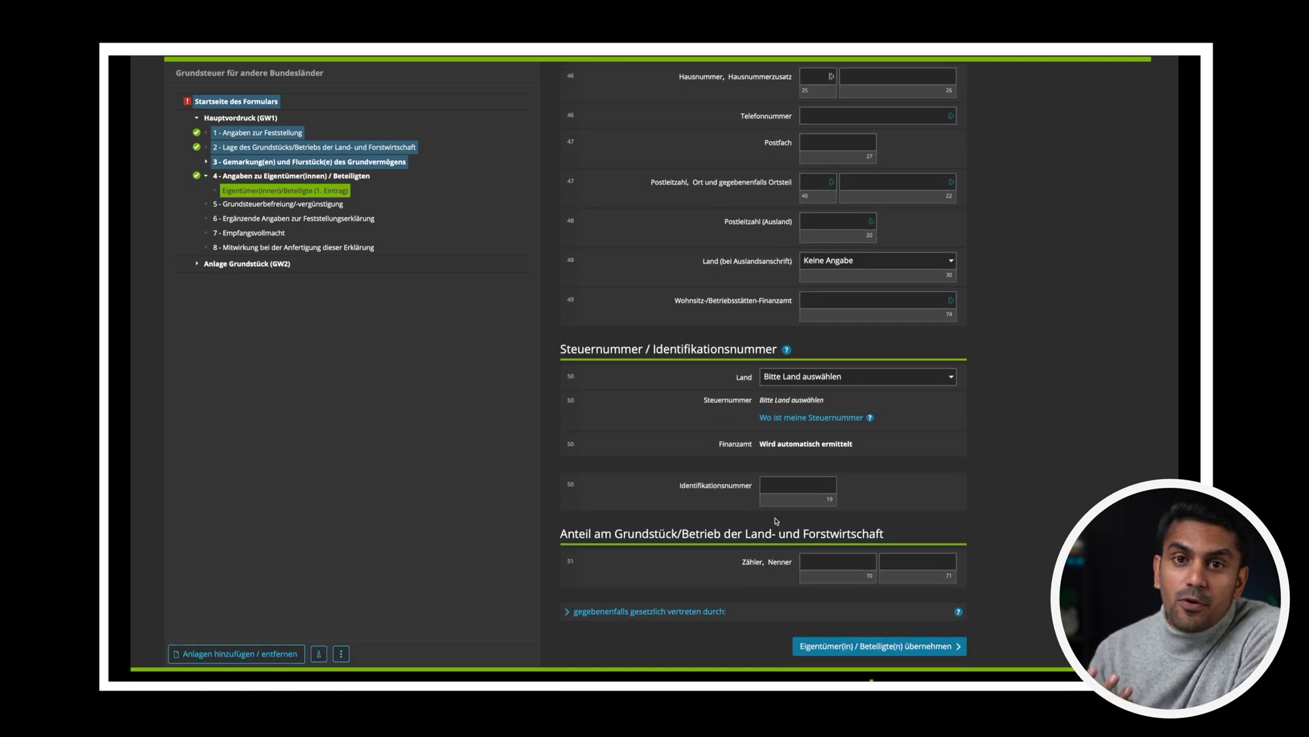
{"action": "left_click", "coordinate": [778, 487]}
{"action": "left_click", "coordinate": [831, 565]}
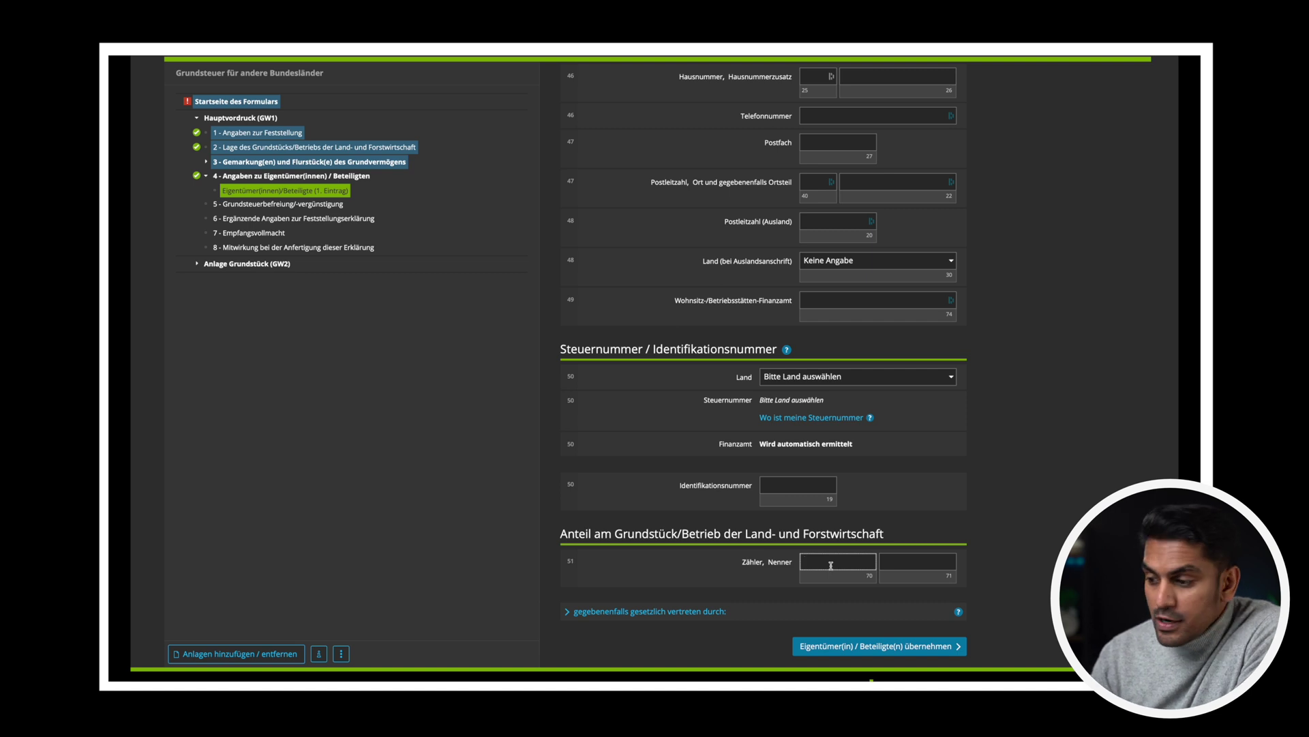
{"action": "type", "text": "1"}
{"action": "key", "text": "Tab"}
{"action": "type", "text": "1"}
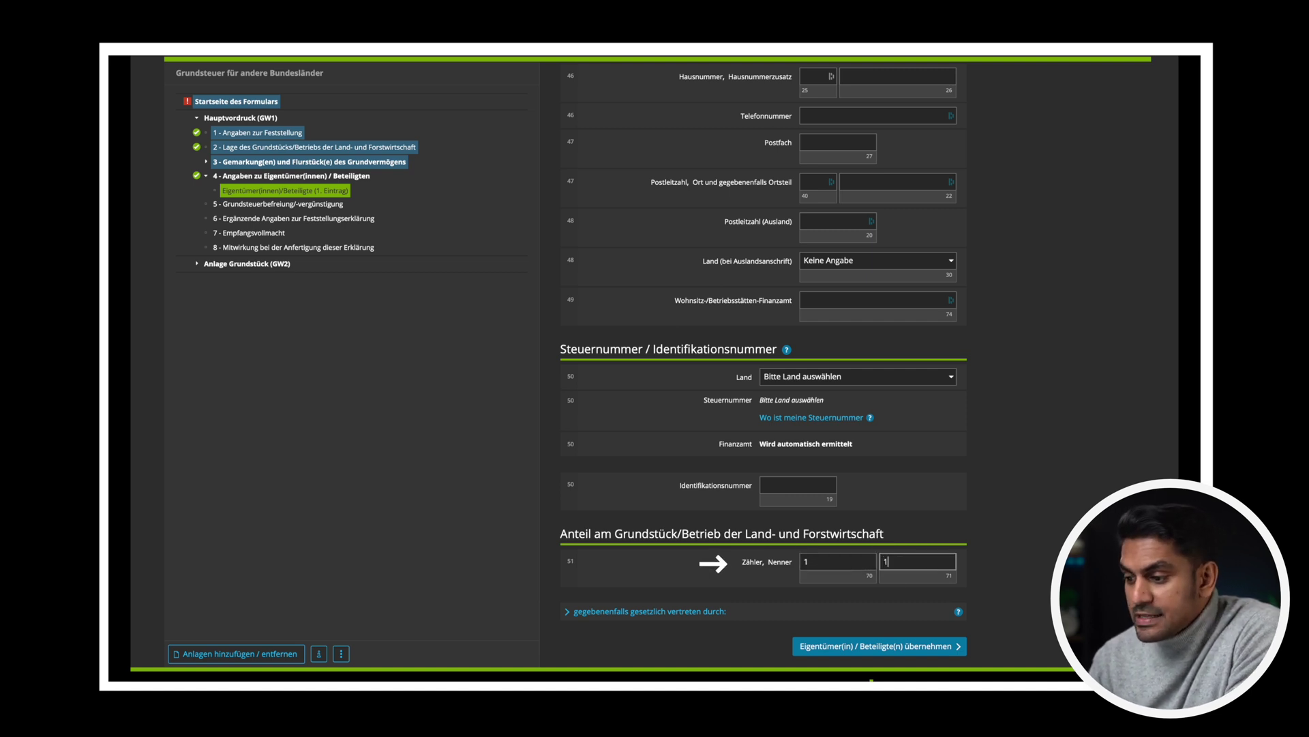
{"action": "left_click", "coordinate": [887, 648]}
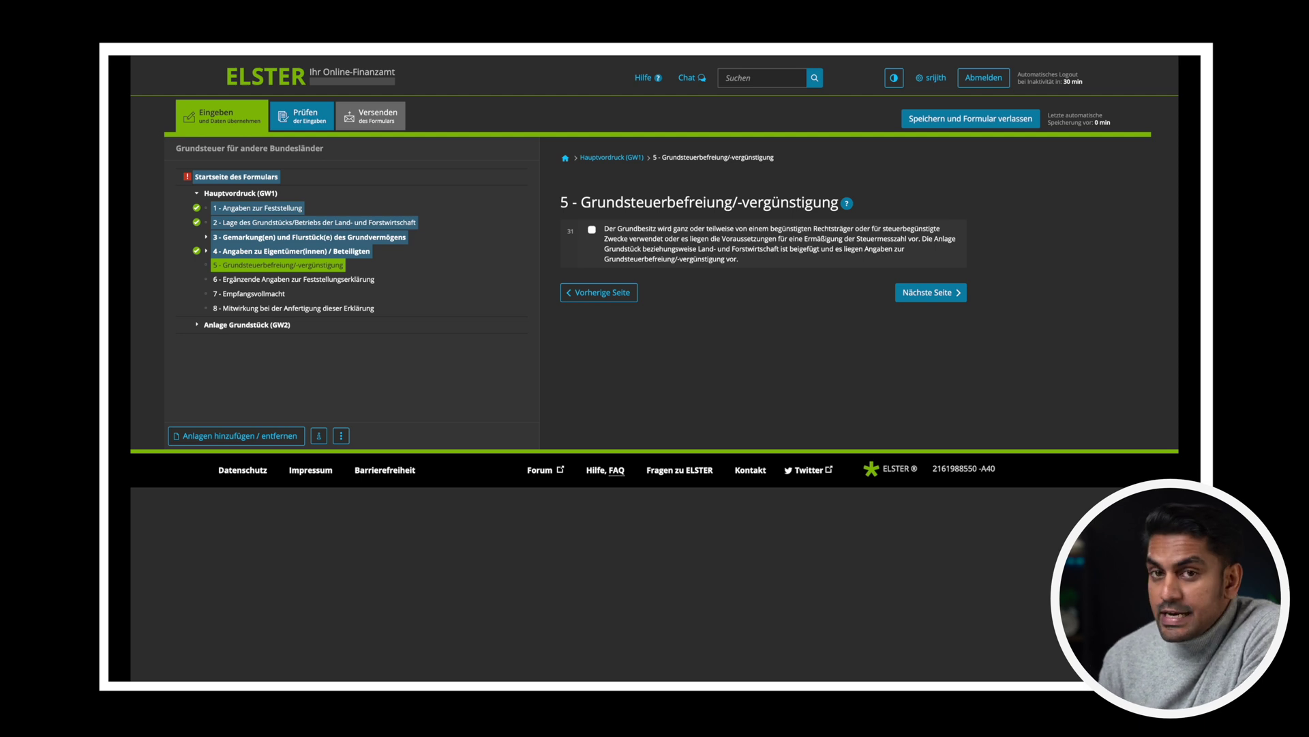
Skip main-form sections 5 to 8 without entries and reach the Anlage Grundstück (GW2)
{"action": "left_click", "coordinate": [946, 293]}
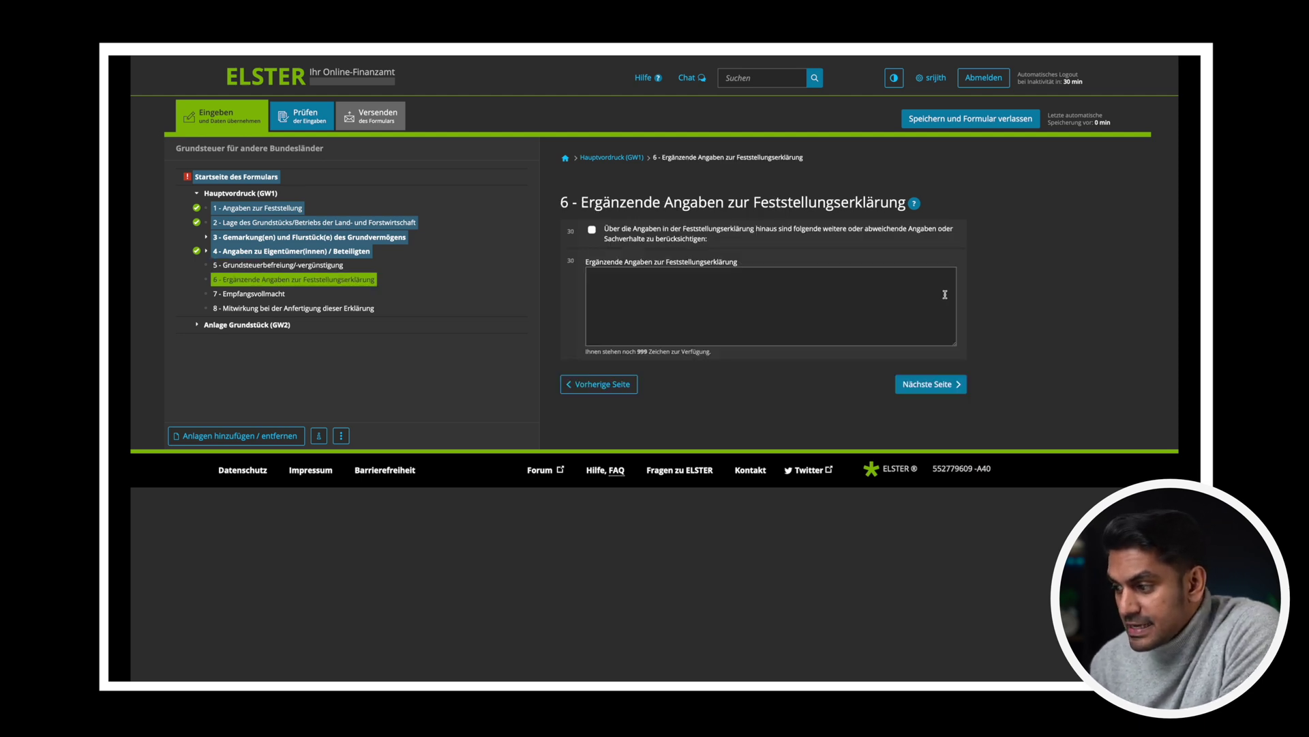
{"action": "left_click", "coordinate": [937, 294]}
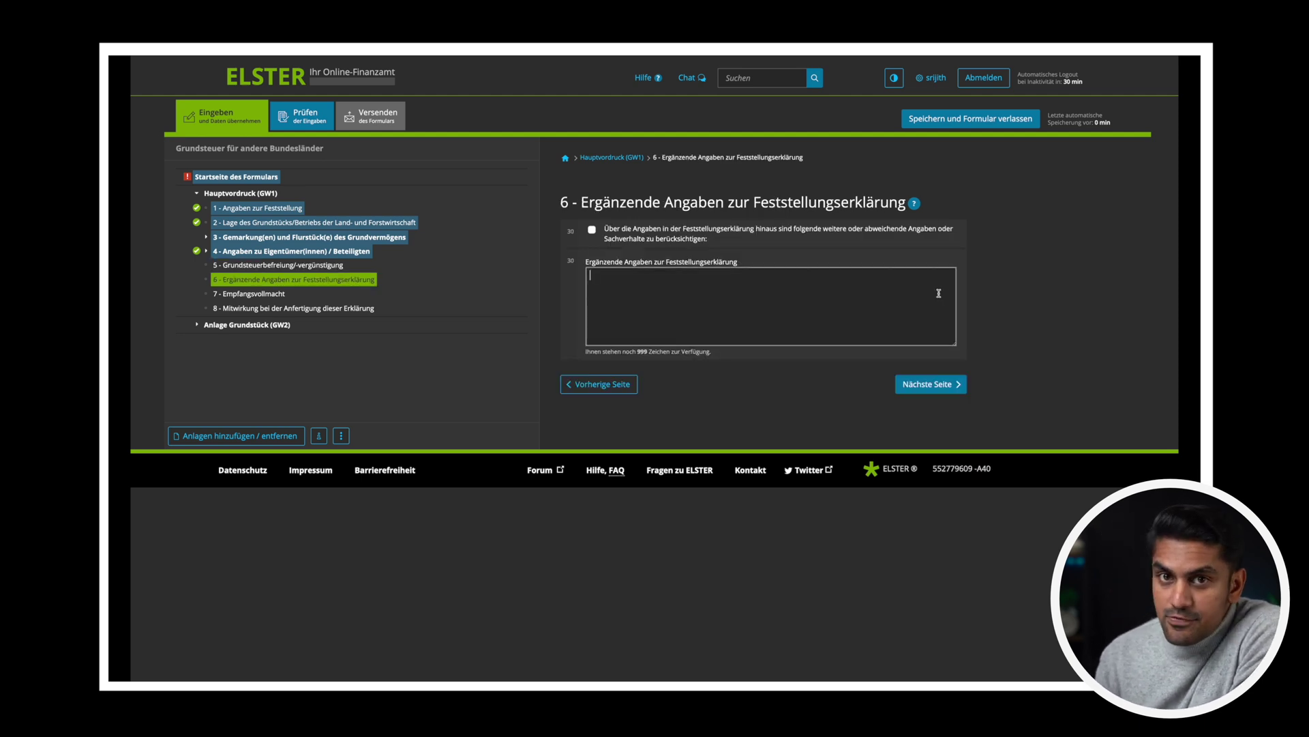
{"action": "left_click", "coordinate": [938, 384]}
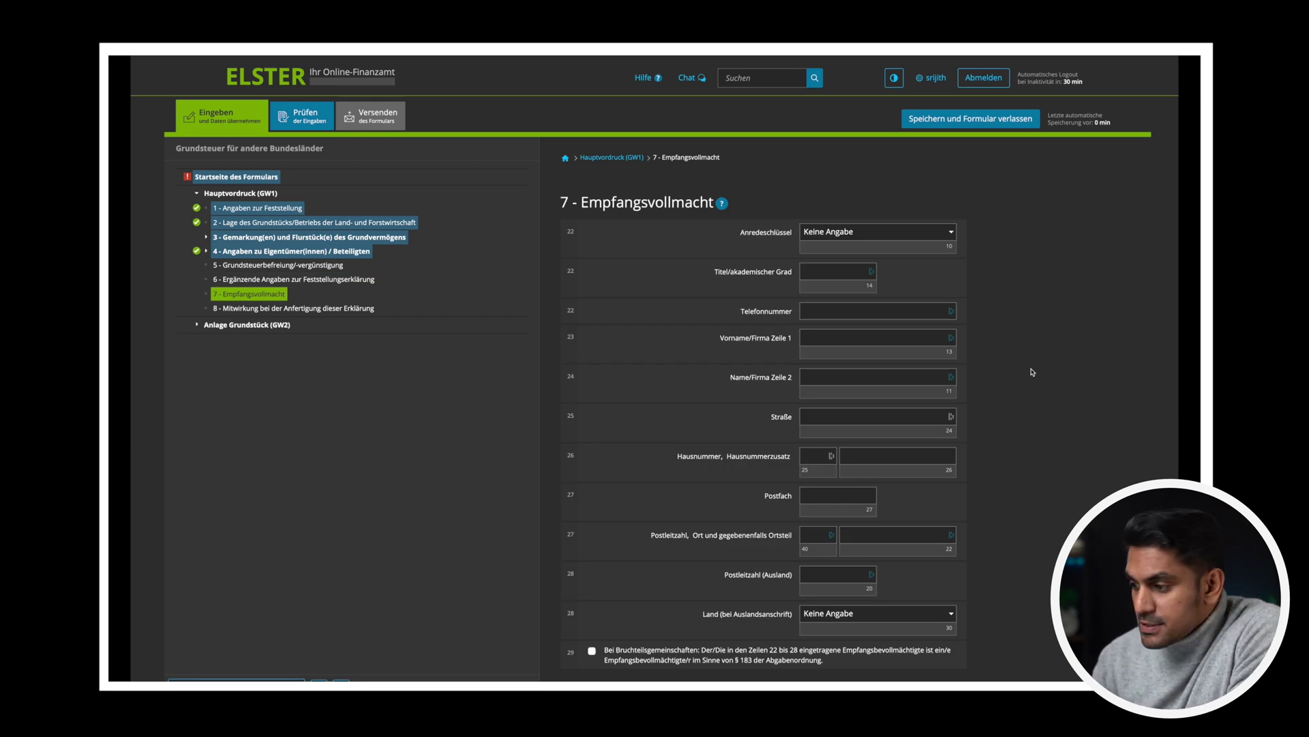
{"action": "scroll", "coordinate": [1031, 372], "scroll_direction": "down", "scroll_amount": 1}
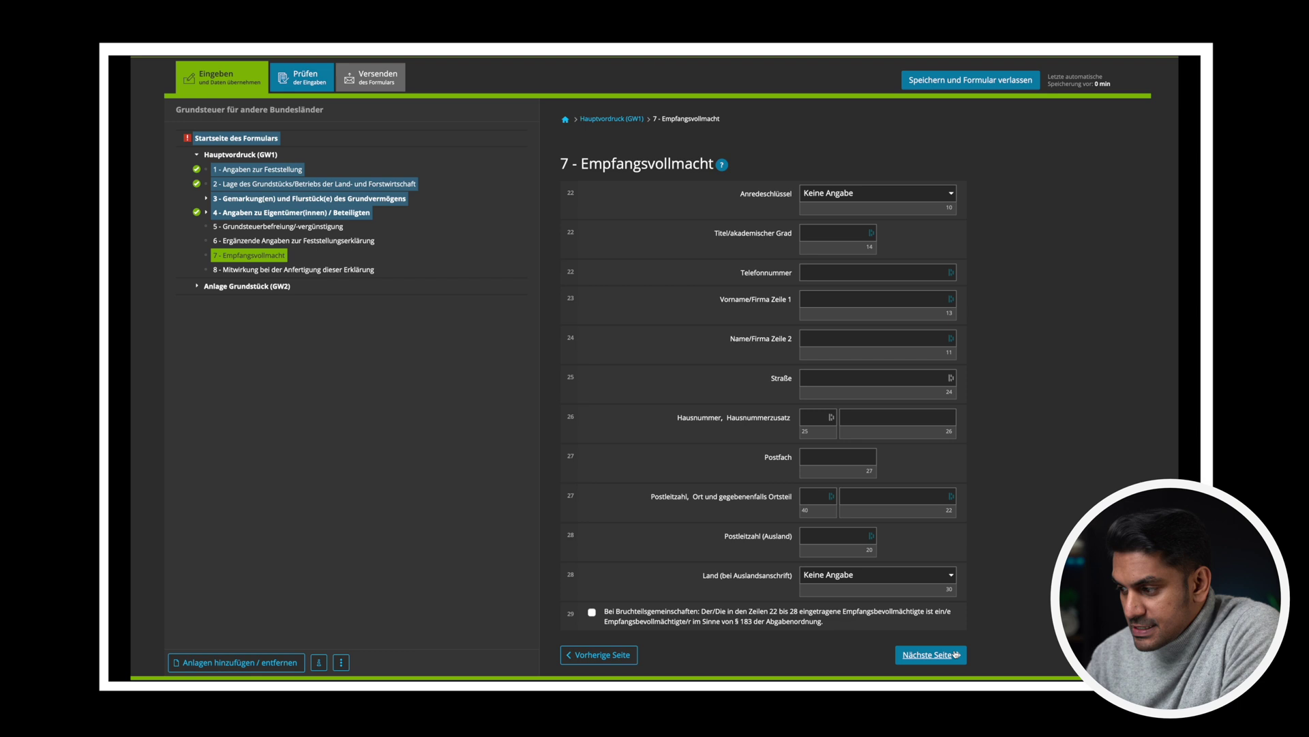
{"action": "left_click", "coordinate": [957, 654]}
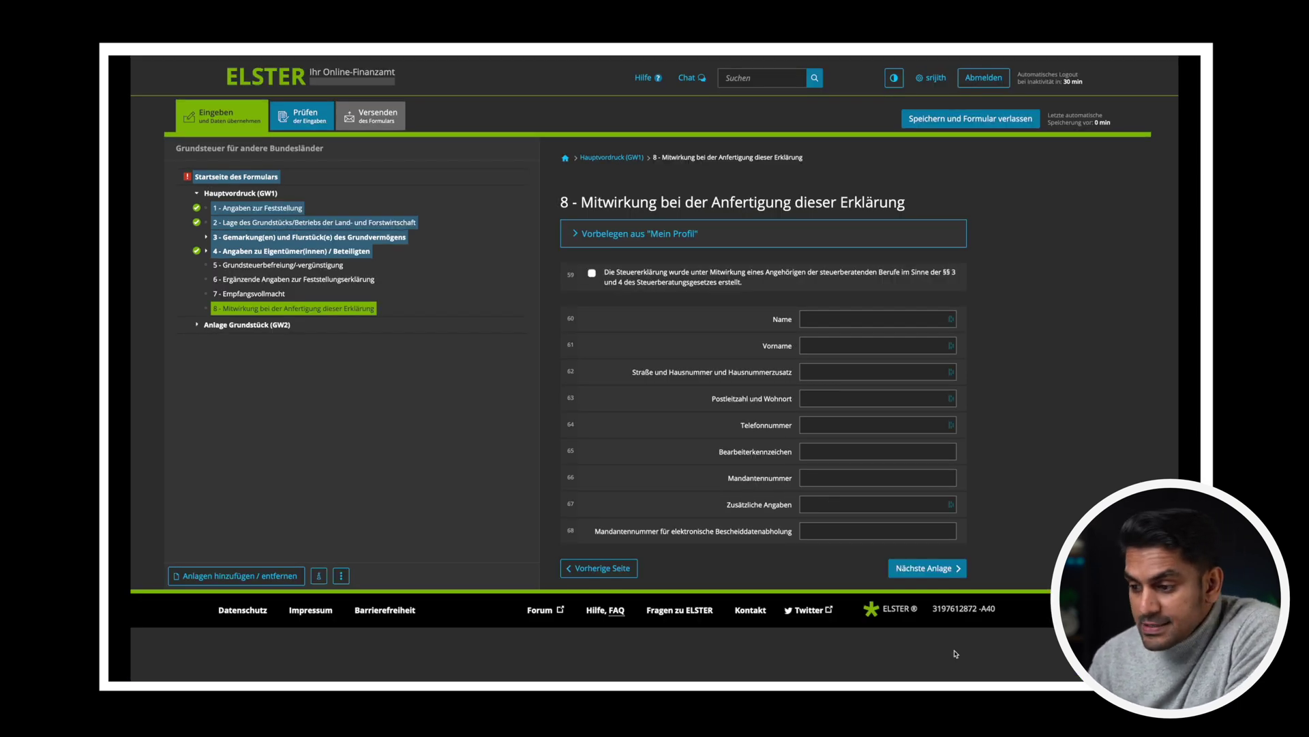
{"action": "left_click", "coordinate": [928, 568]}
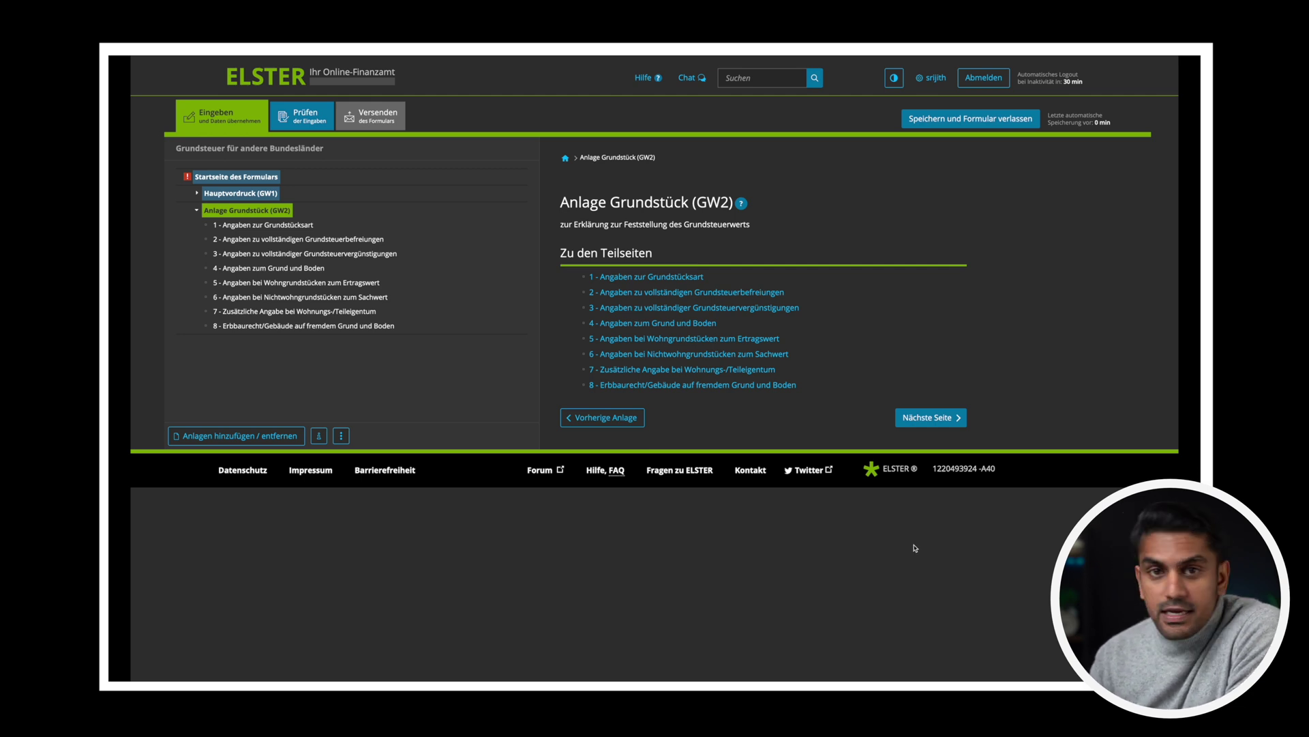
Set the GW2 property type to Einfamilienhaus and pass sections 2 and 3 to land details
{"action": "left_click", "coordinate": [932, 419]}
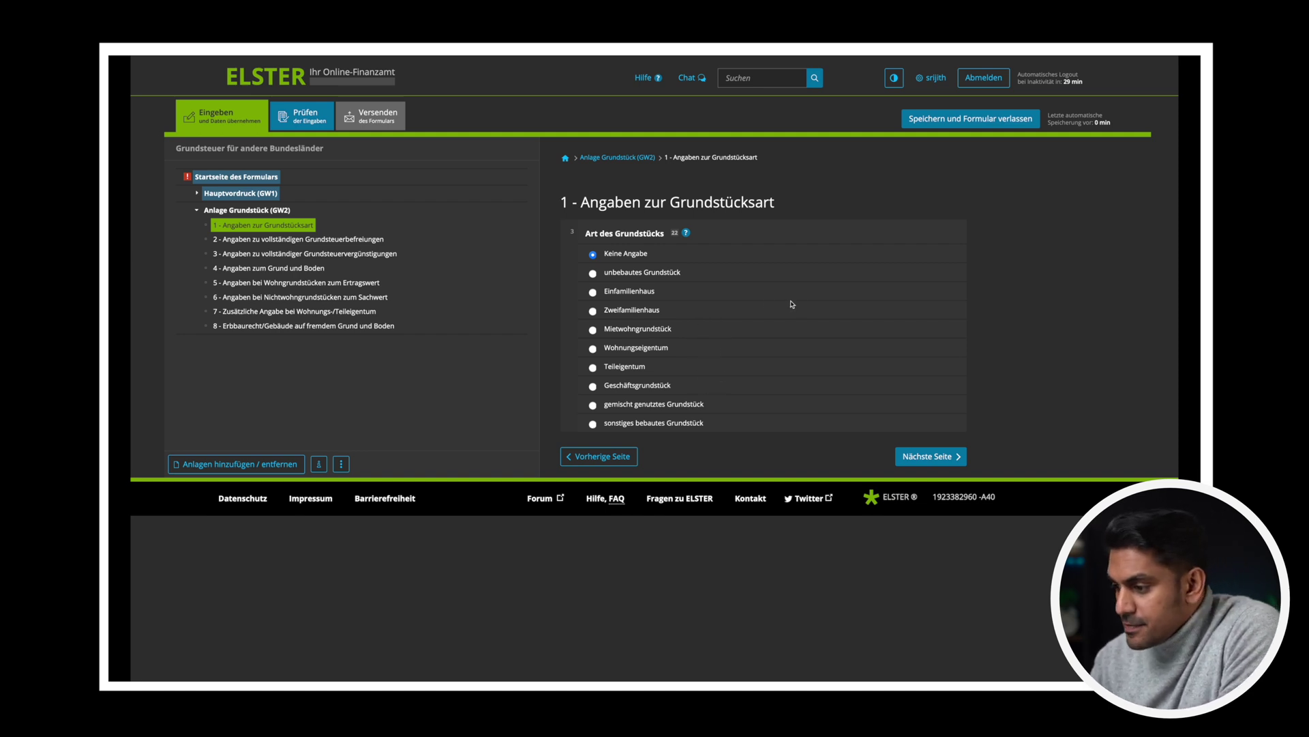
{"action": "left_click", "coordinate": [592, 293]}
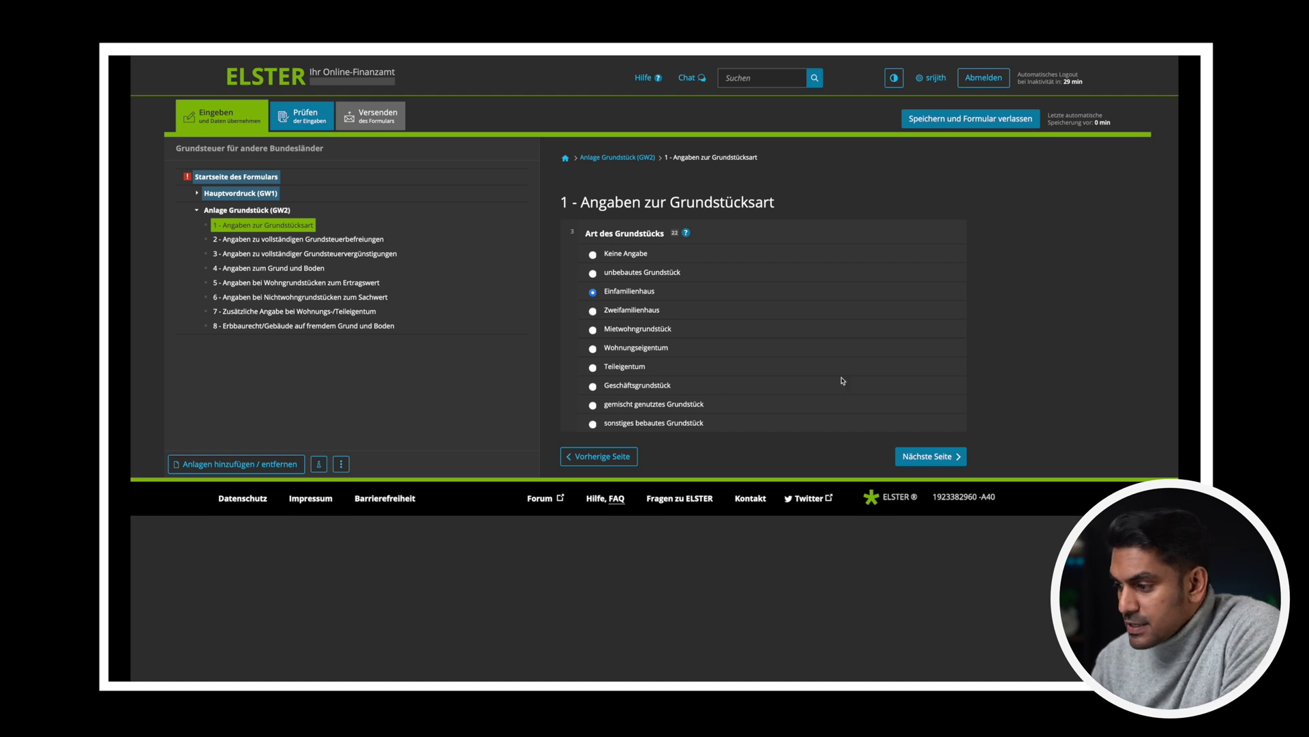
{"action": "left_click", "coordinate": [929, 456]}
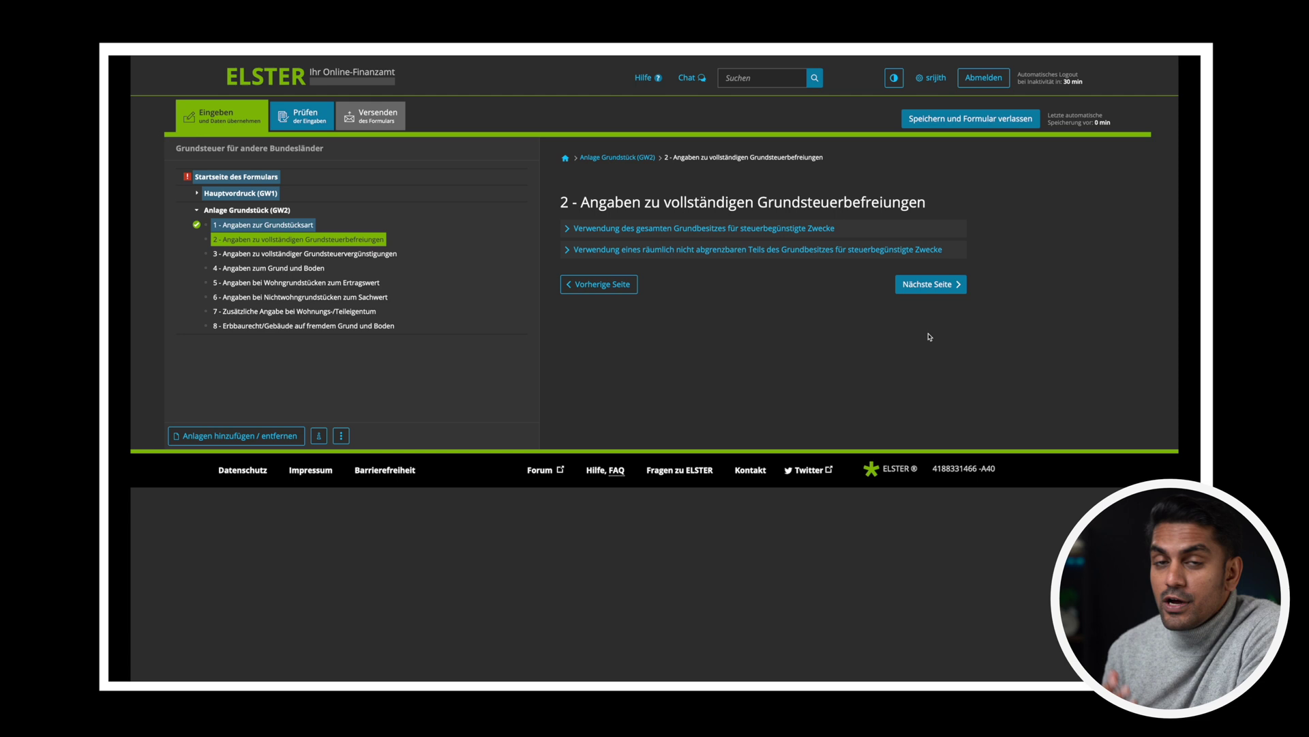
{"action": "left_click", "coordinate": [934, 293]}
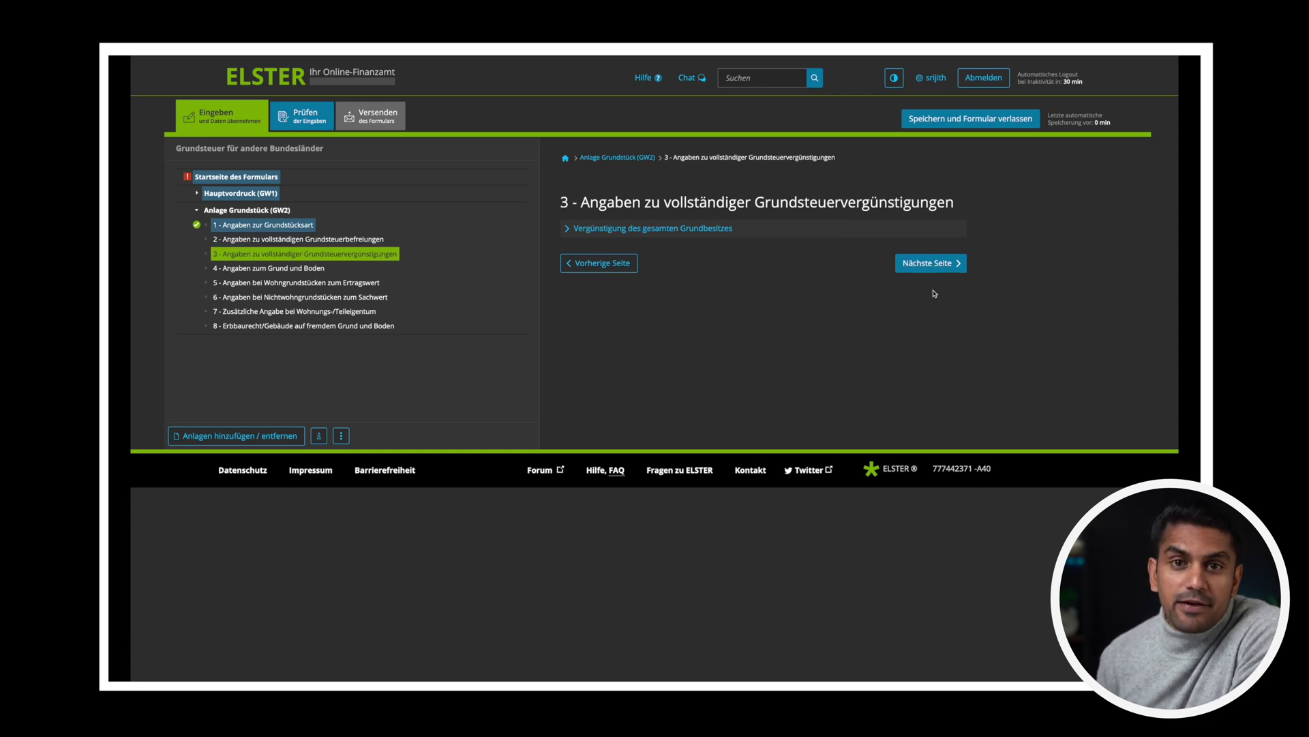
{"action": "left_click", "coordinate": [932, 269]}
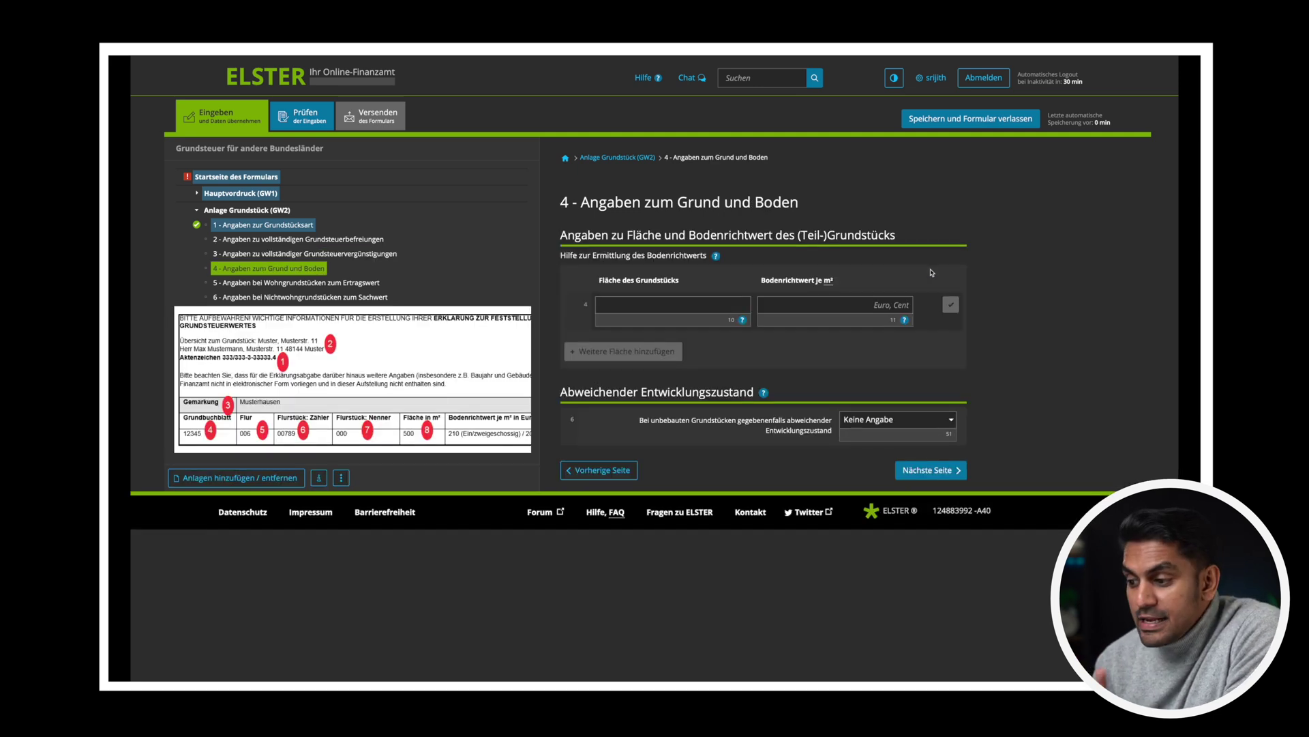
Enter a plot area of 100 and open the BORIS-BW map to look up the Bodenrichtwert
{"action": "left_click", "coordinate": [703, 310]}
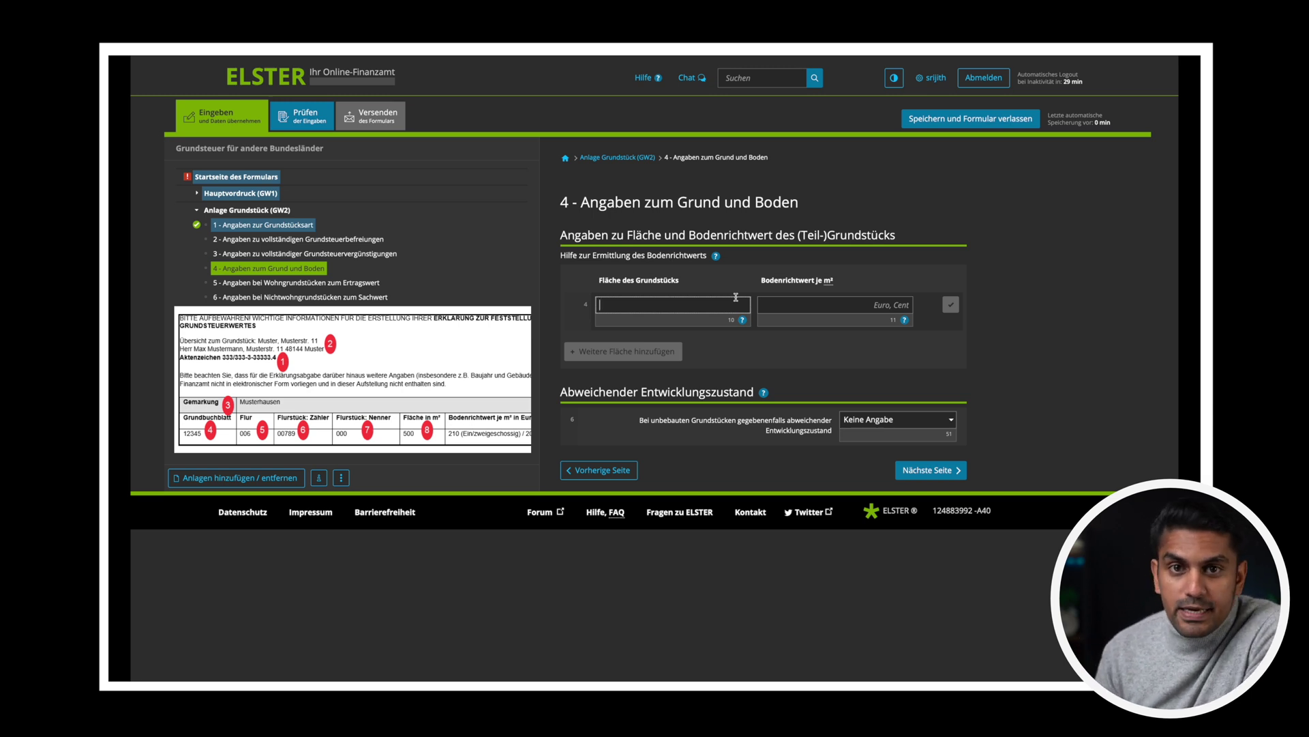
{"action": "type", "text": "100"}
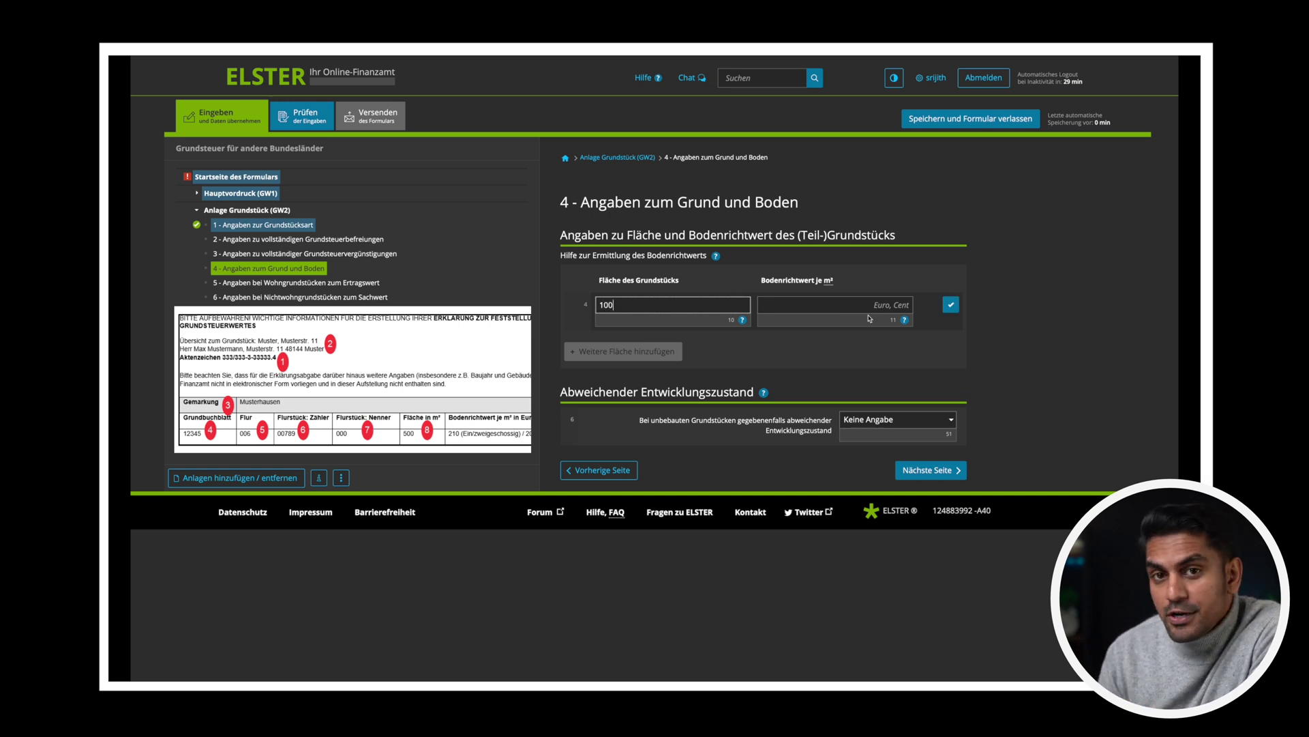
{"action": "left_click", "coordinate": [864, 307]}
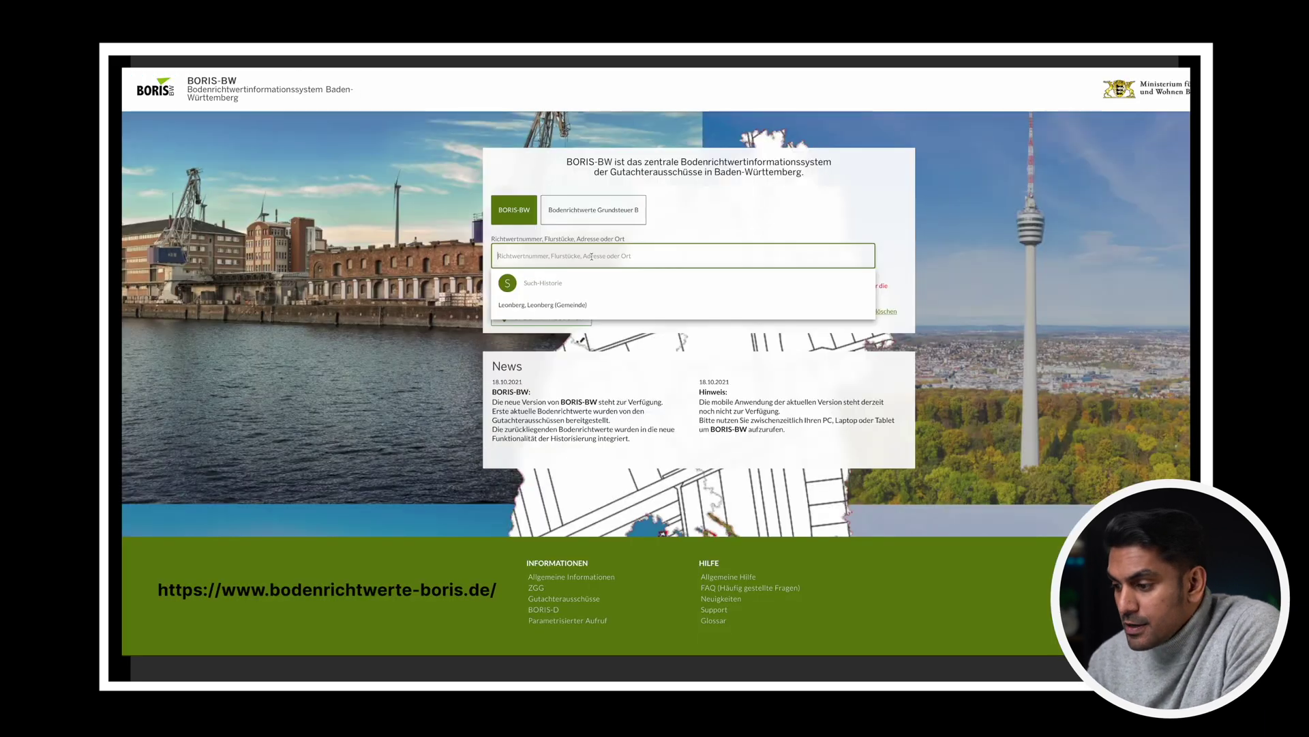
{"action": "left_click", "coordinate": [575, 304]}
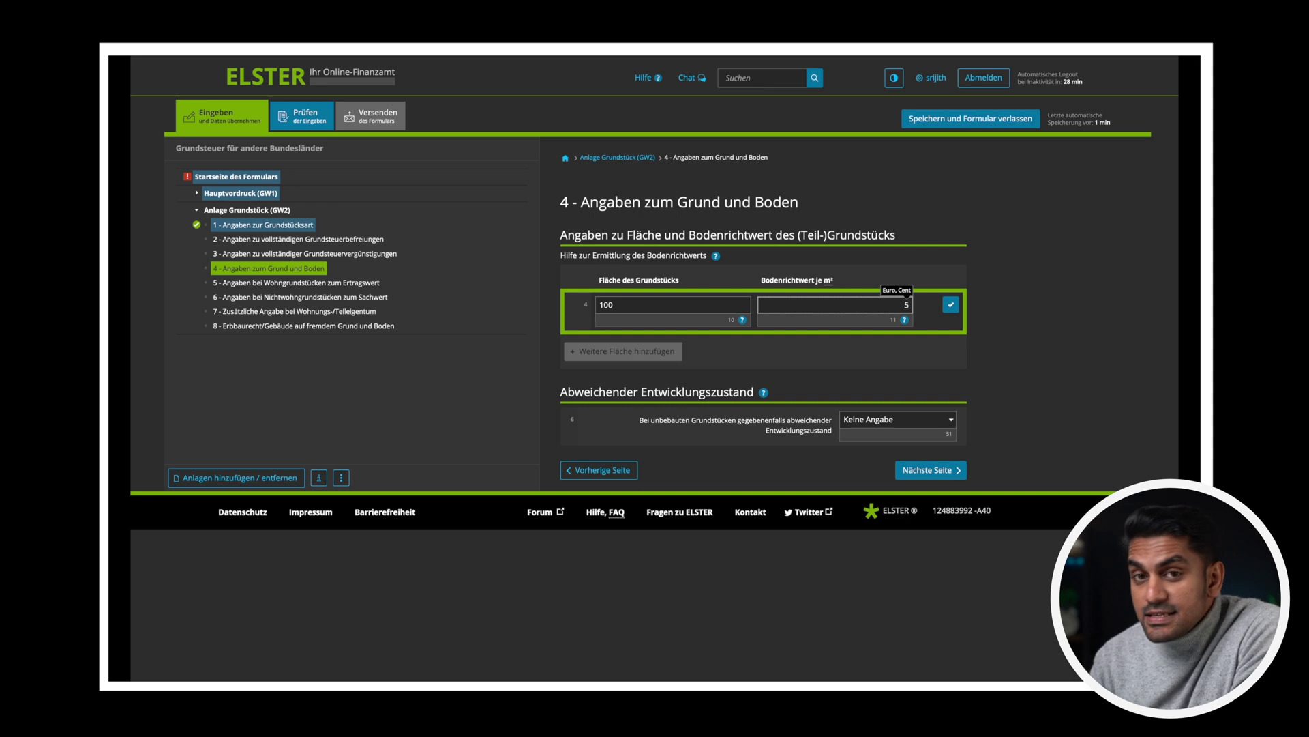
Complete the land value 500,10, delete the empty extra area row, and add a first building
{"action": "type", "text": "00,10"}
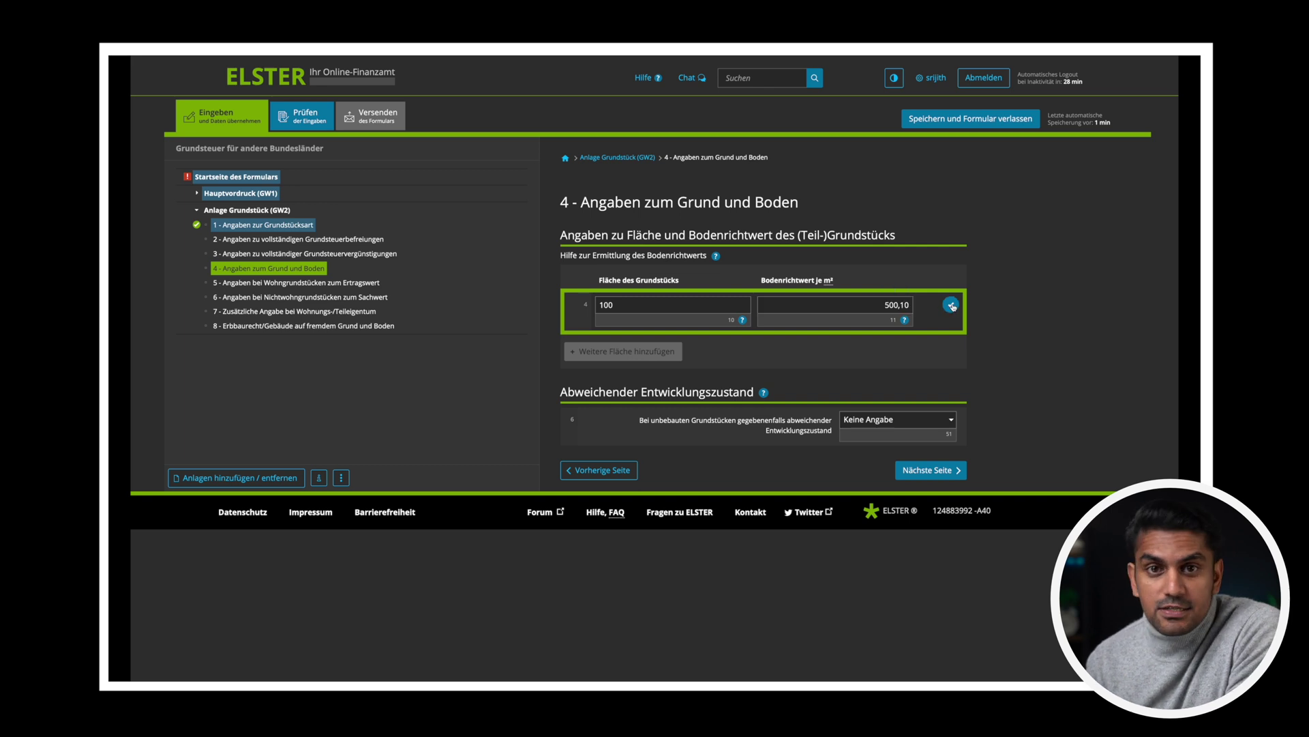
{"action": "left_click", "coordinate": [950, 305]}
{"action": "left_click", "coordinate": [651, 335]}
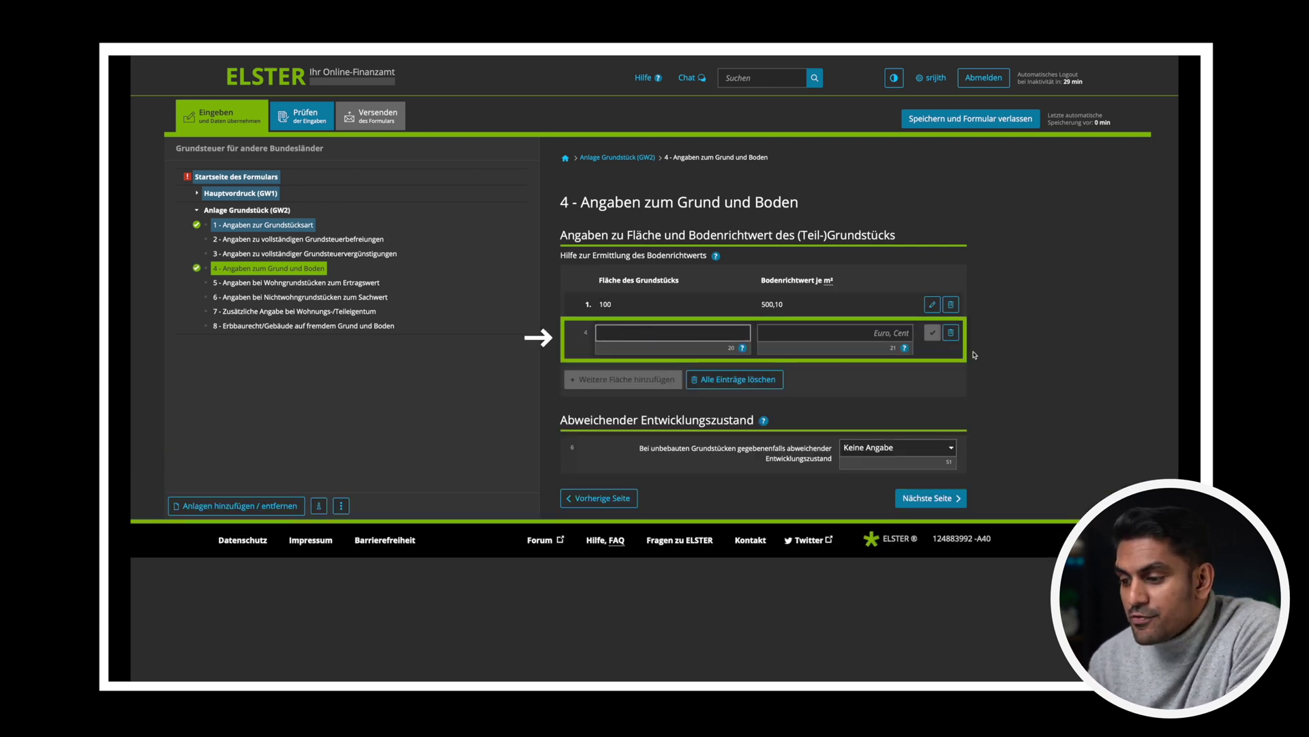
{"action": "left_click", "coordinate": [951, 333]}
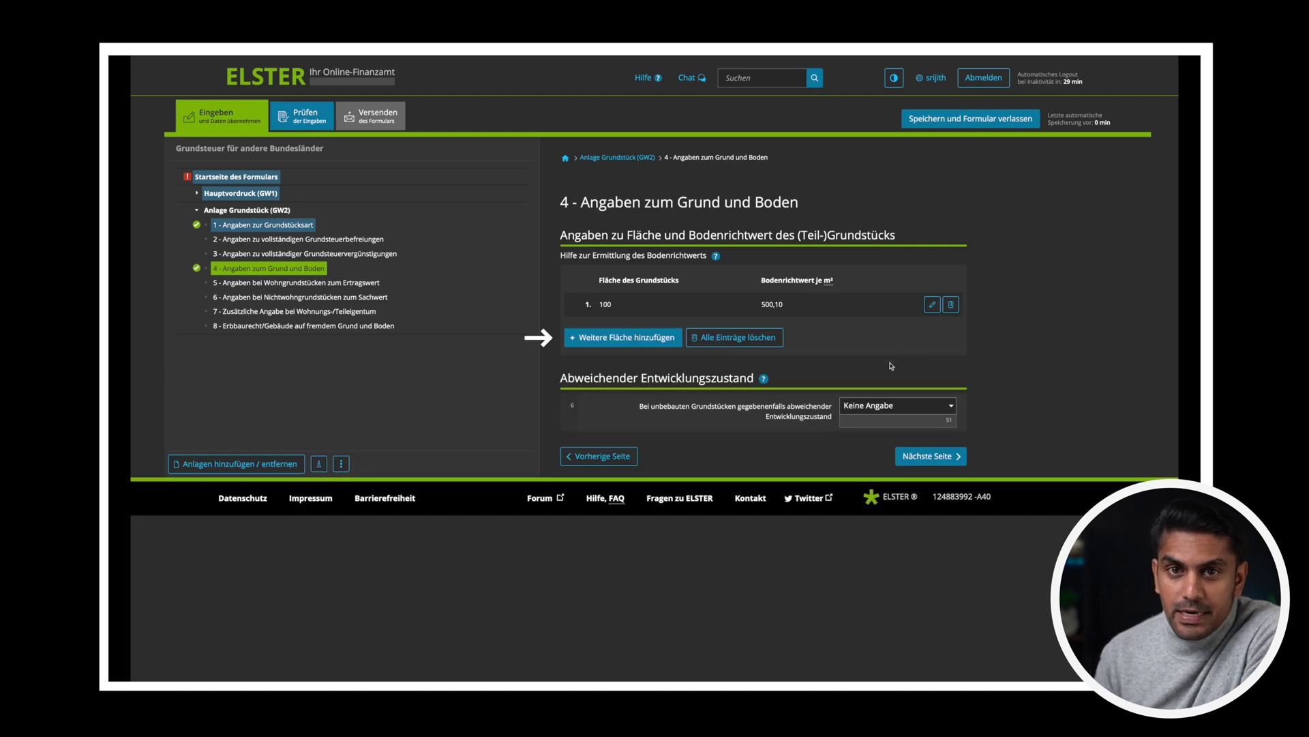
{"action": "left_click", "coordinate": [918, 457]}
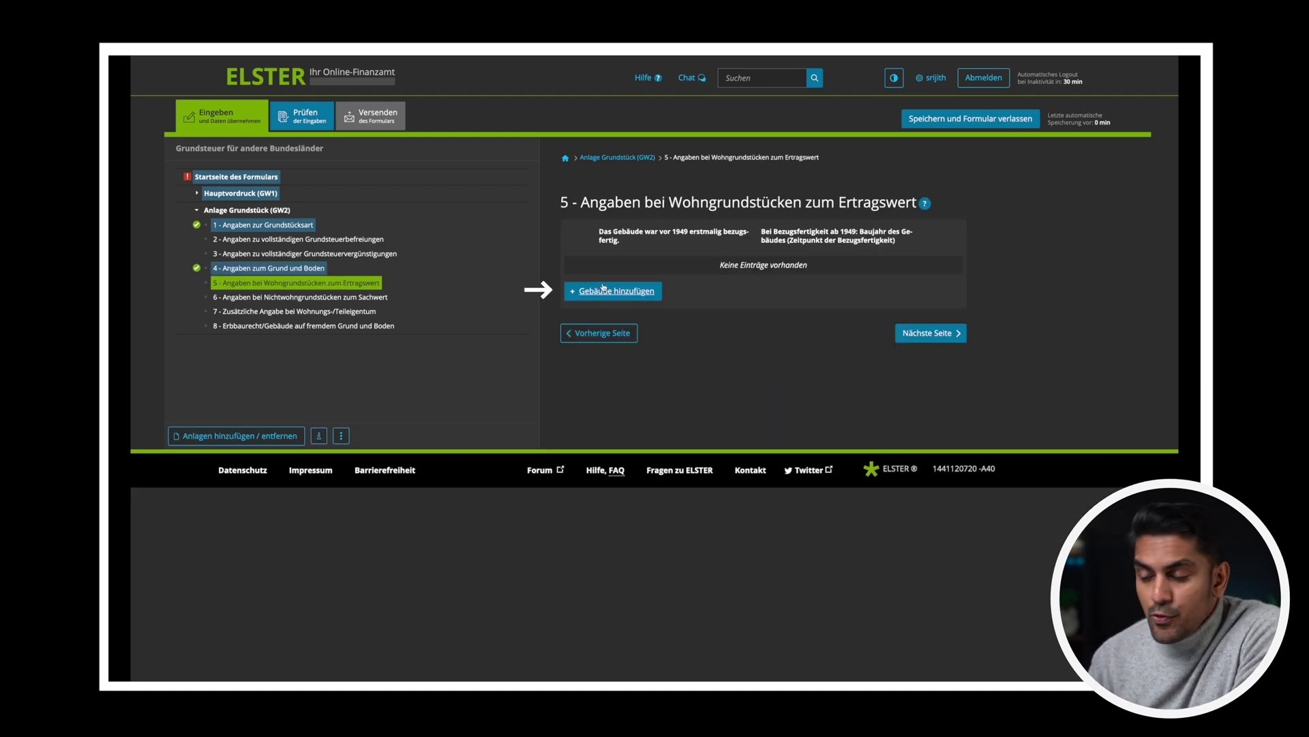
{"action": "left_click", "coordinate": [604, 291]}
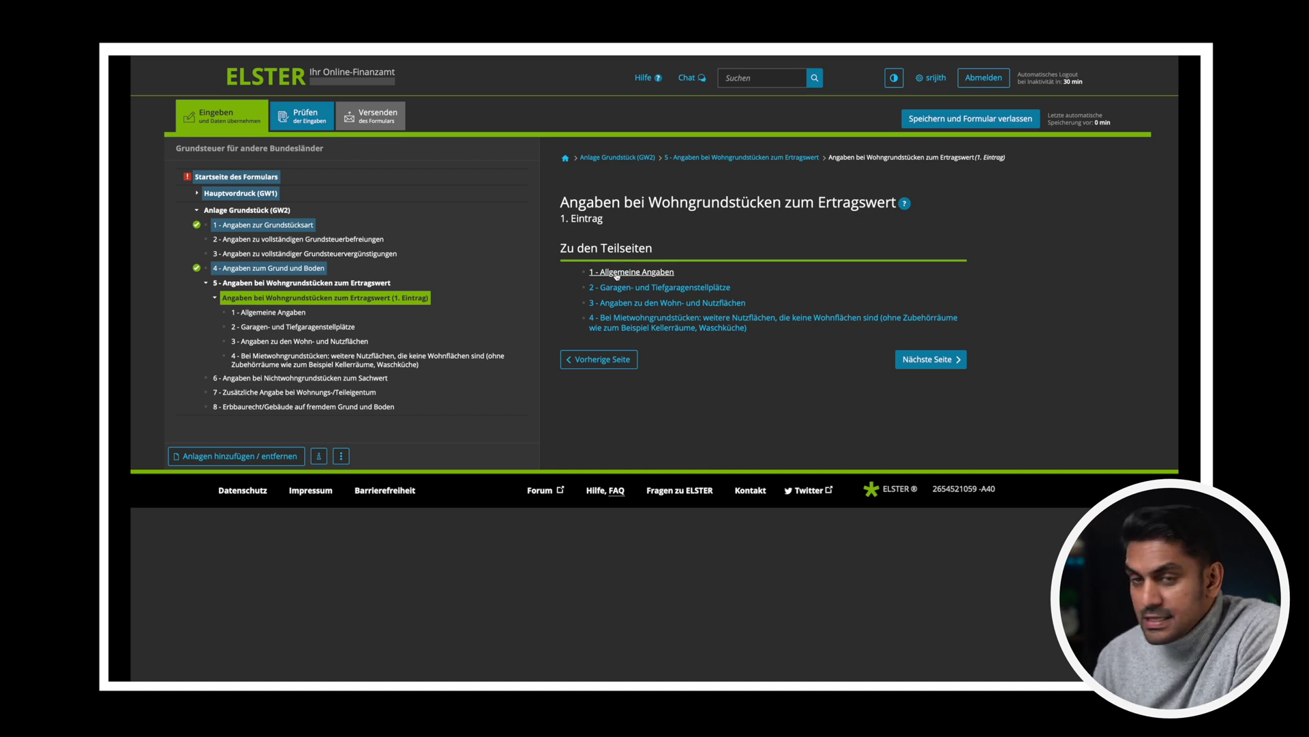
Enter 1980 as the first building's Baujahr, leaving the renovation and demolition-obligation years blank
{"action": "left_click", "coordinate": [617, 272]}
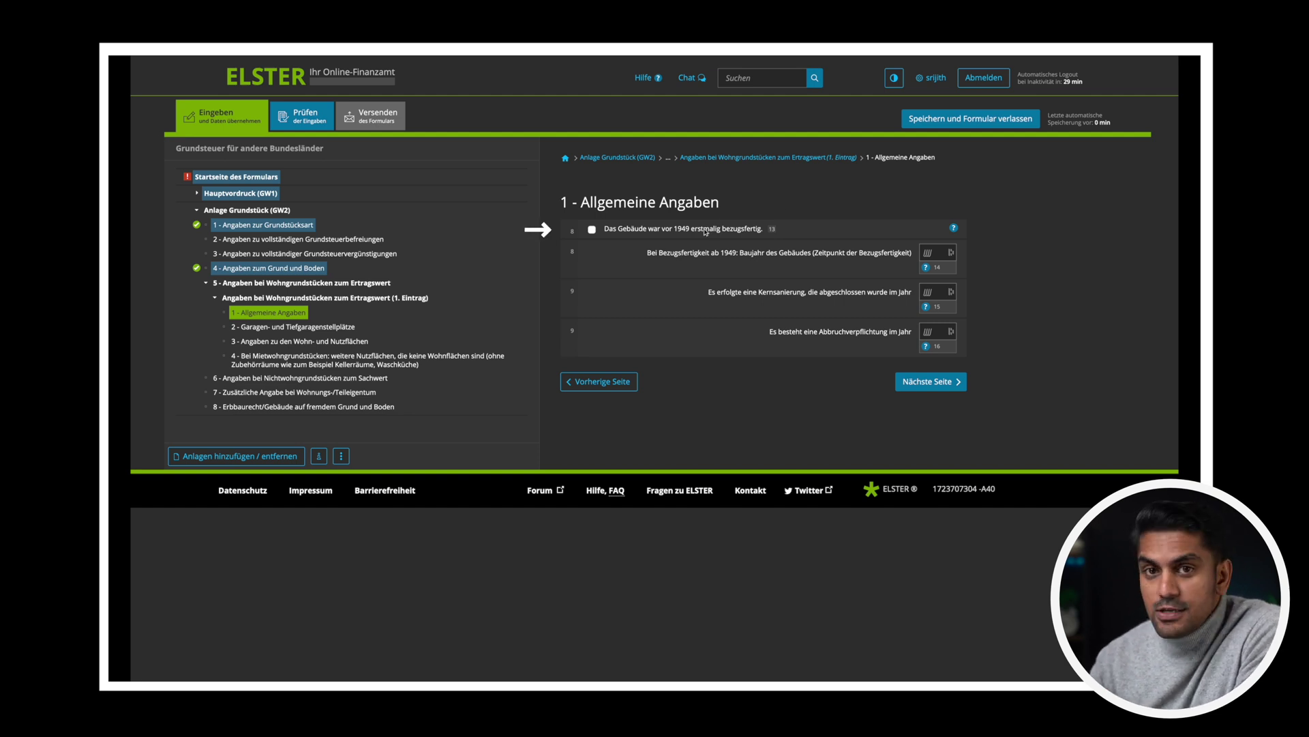
{"action": "left_click", "coordinate": [928, 254]}
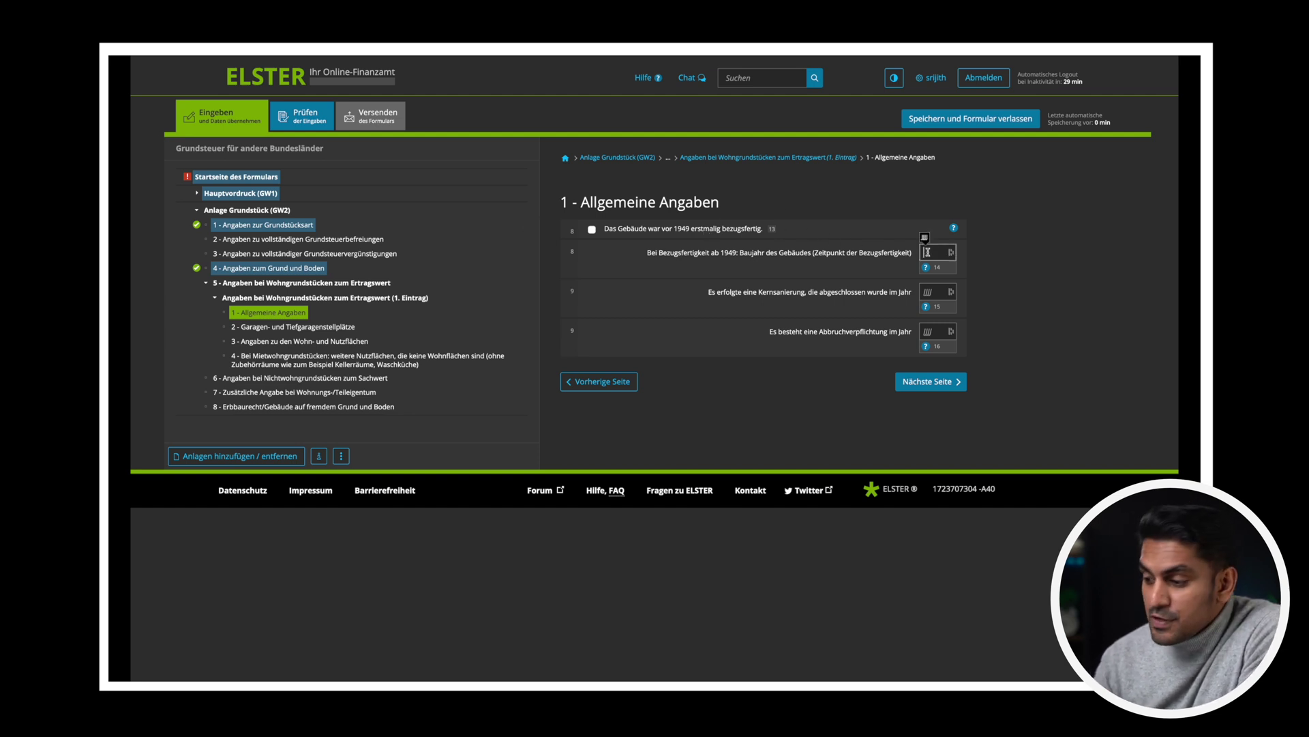
{"action": "type", "text": "1980"}
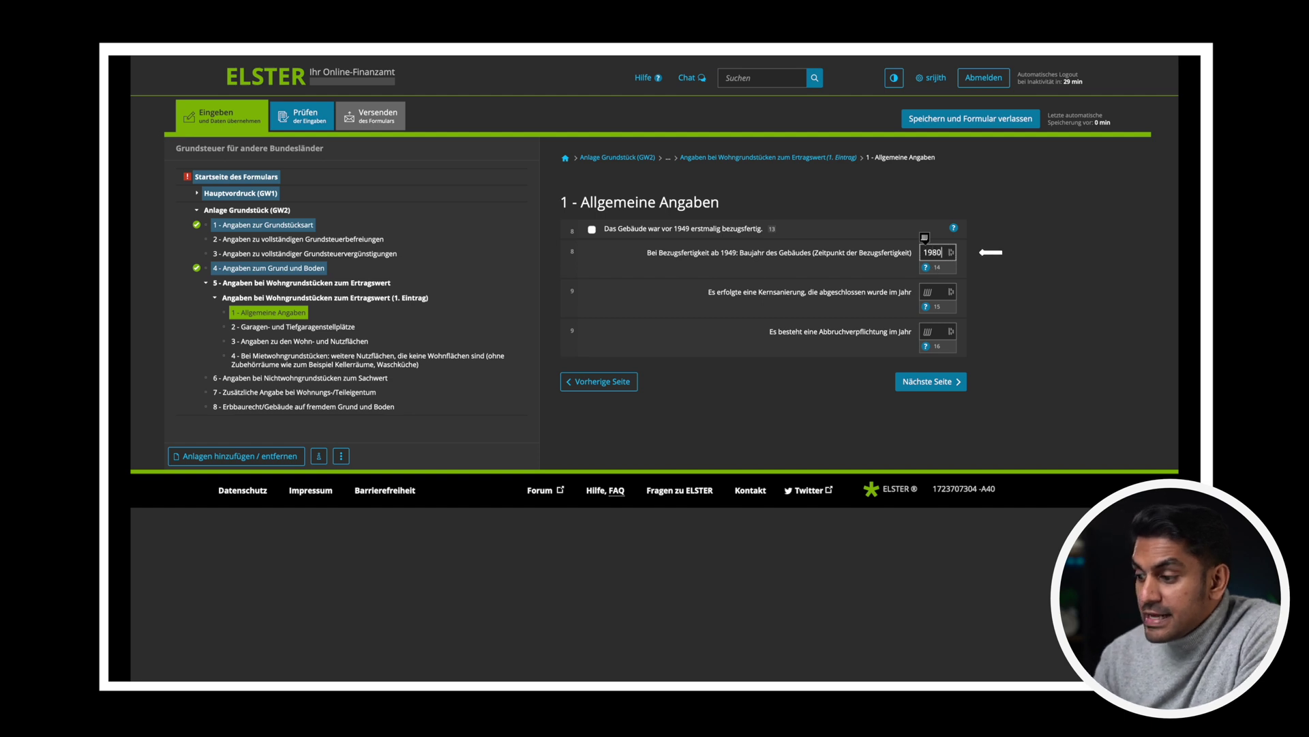
{"action": "left_click", "coordinate": [934, 296]}
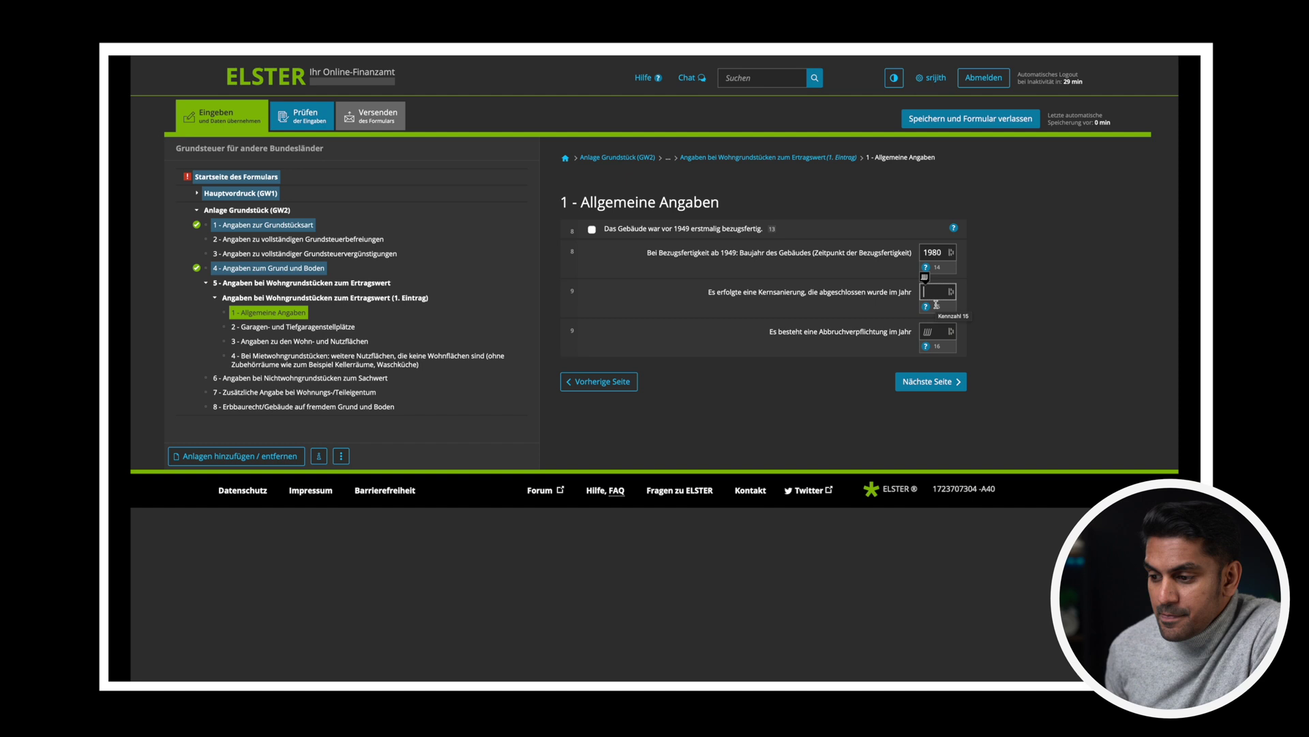
{"action": "left_click", "coordinate": [931, 332]}
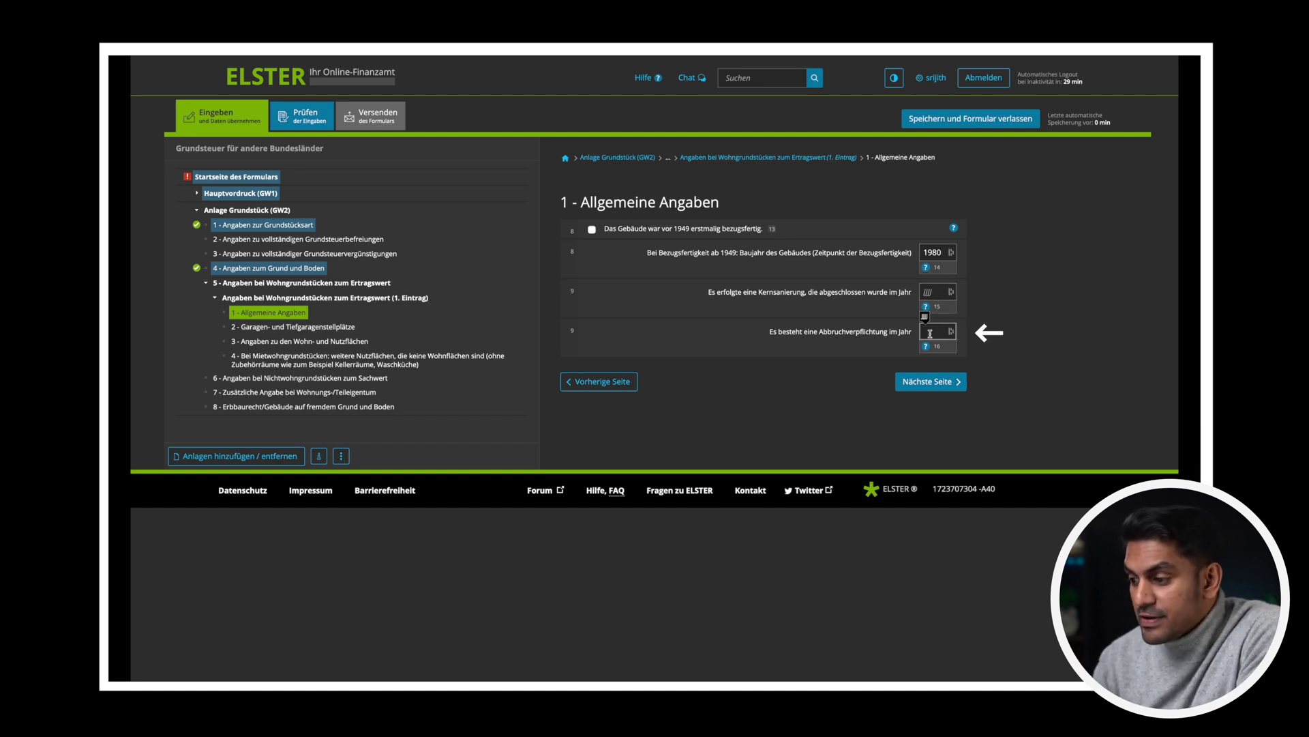
{"action": "left_click", "coordinate": [949, 383]}
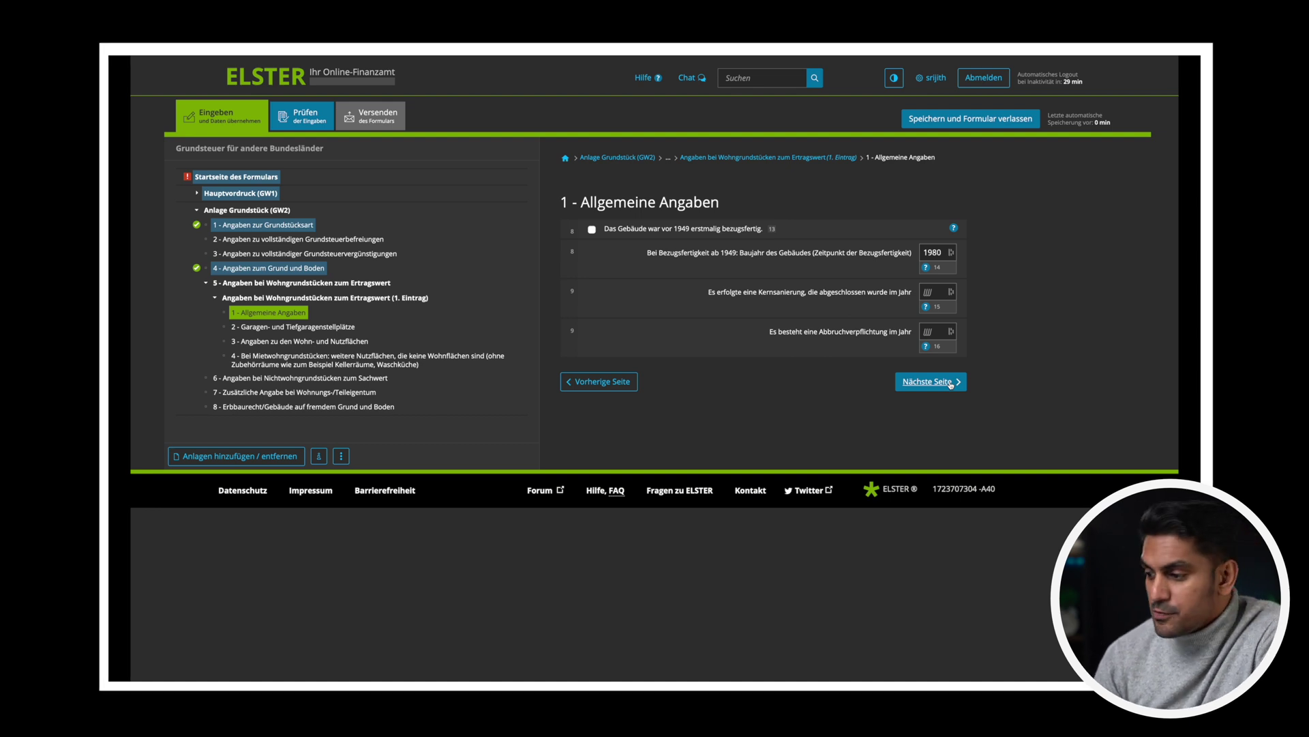
Record 1 garage/underground parking space and go on to page 3 on living and usable areas
{"action": "left_click", "coordinate": [951, 383]}
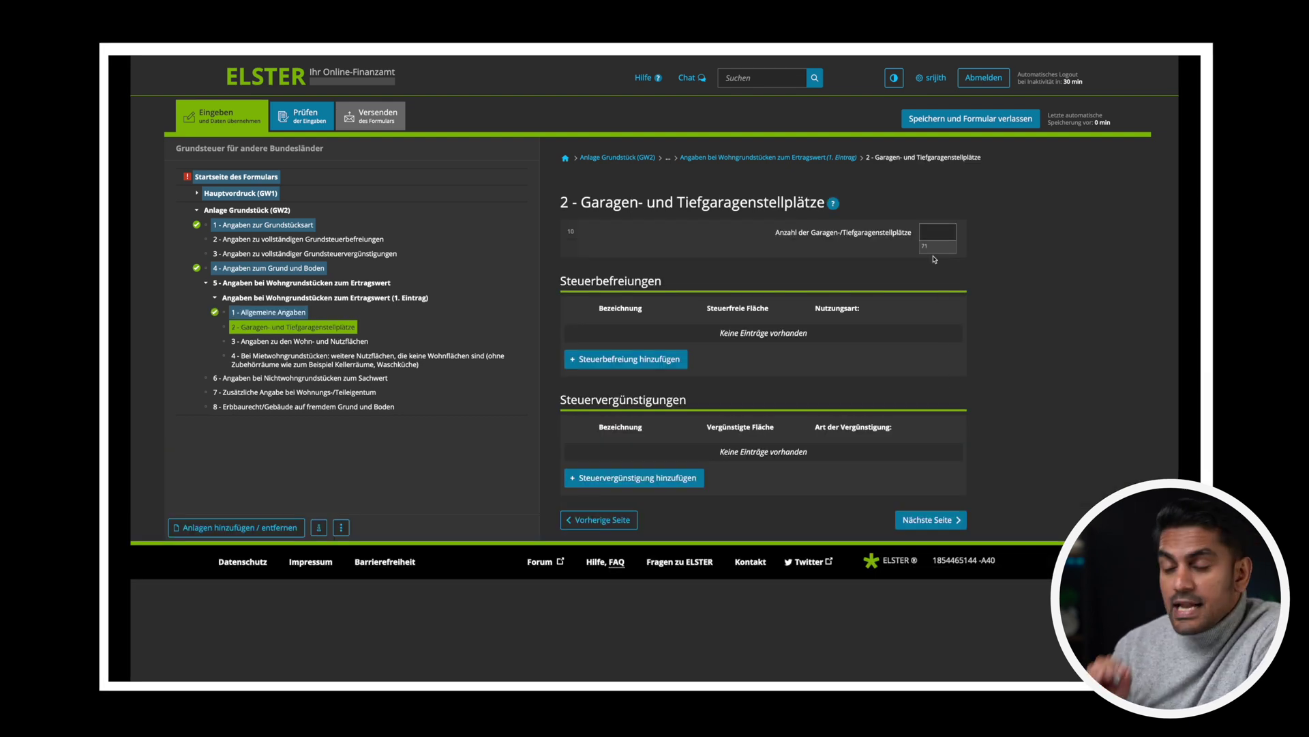
{"action": "left_click", "coordinate": [937, 230]}
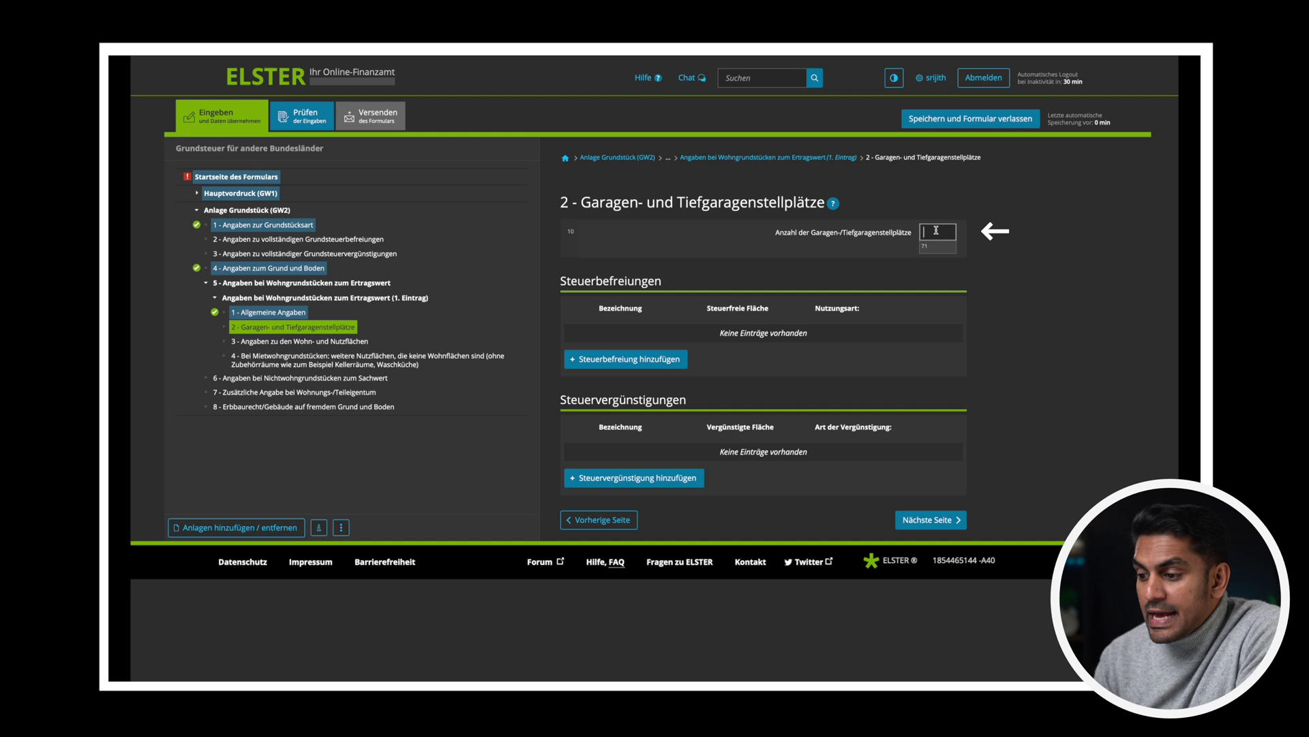
{"action": "left_click", "coordinate": [851, 332]}
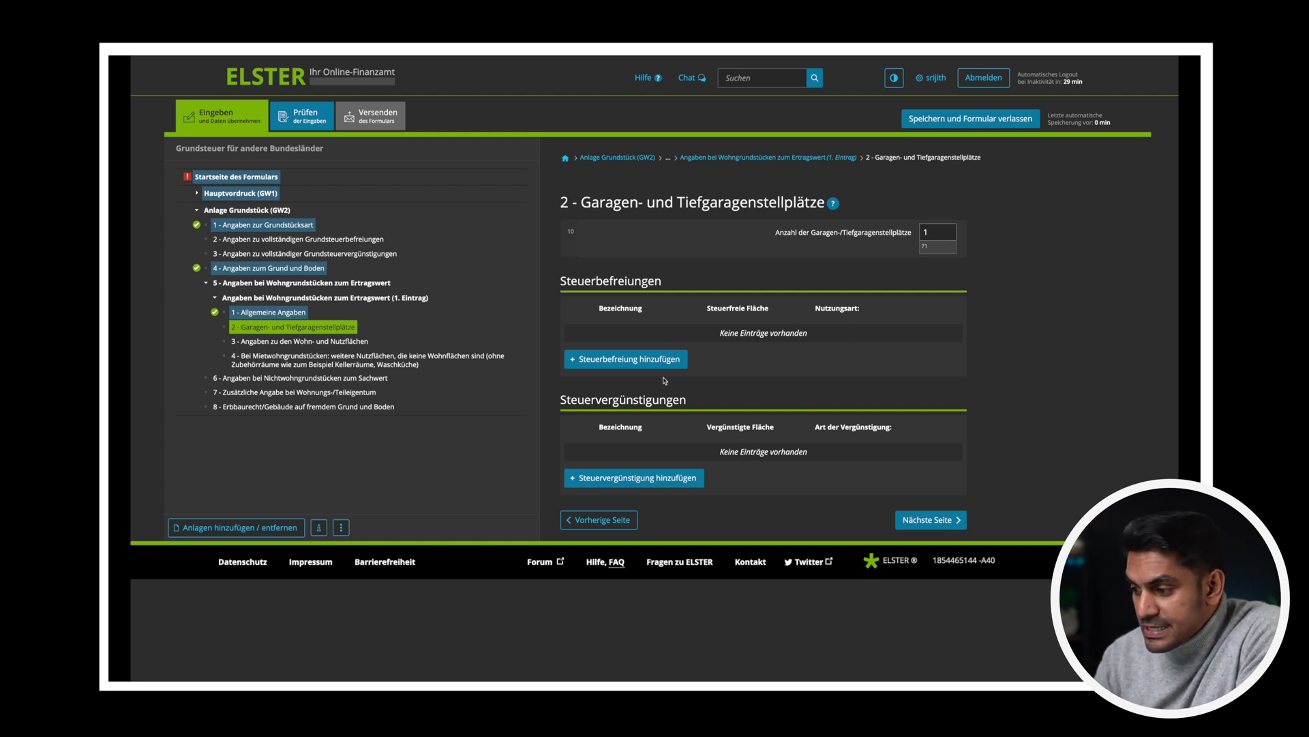
{"action": "left_click", "coordinate": [922, 521]}
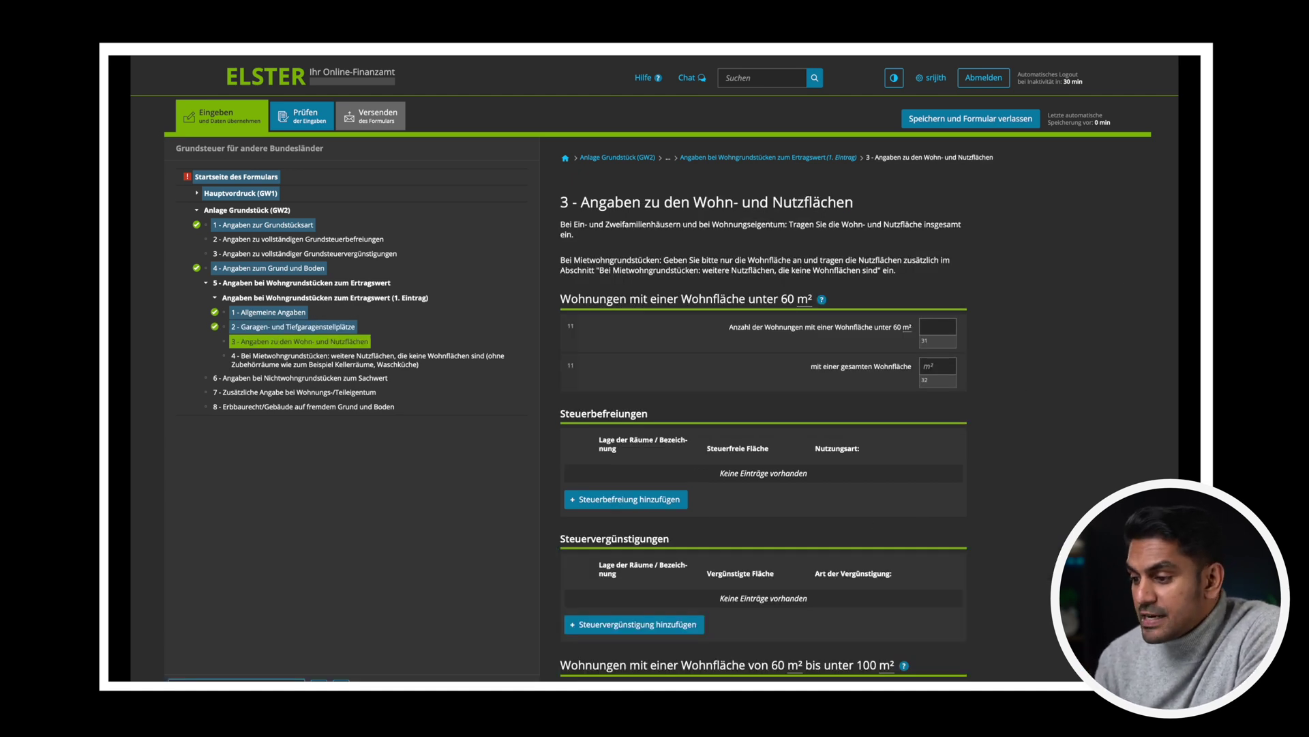
Enter 1 flat of 100 m² or more with a total living area of 100 m²
{"action": "scroll", "coordinate": [1076, 171], "scroll_direction": "down", "scroll_amount": 3}
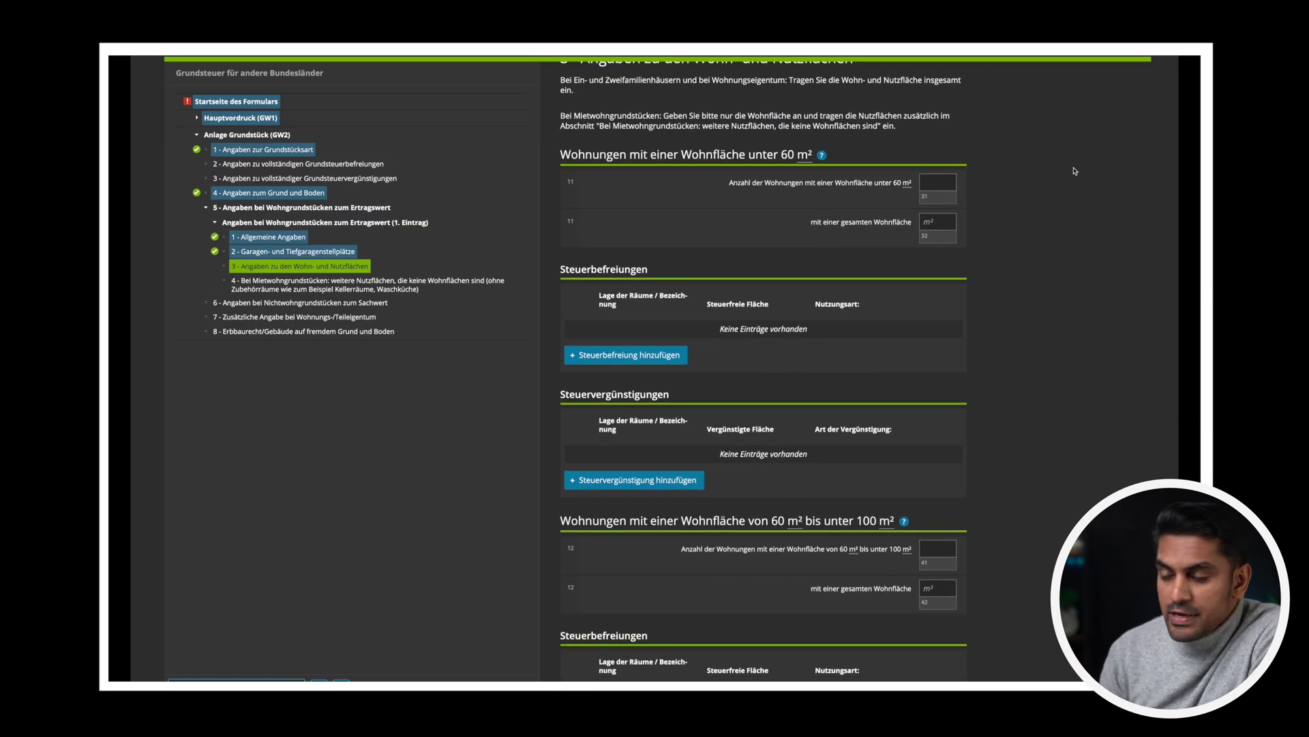
{"action": "left_click", "coordinate": [943, 183]}
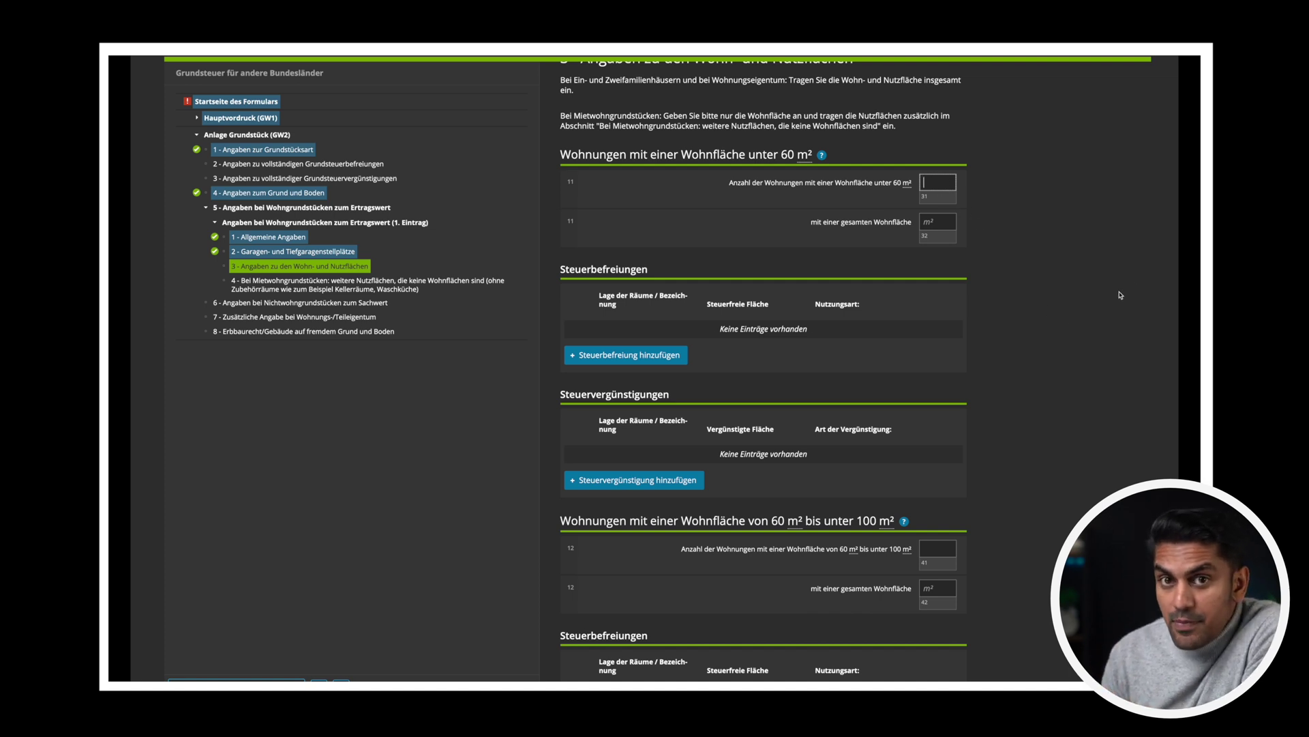
{"action": "scroll", "coordinate": [763, 368], "scroll_direction": "down", "scroll_amount": 4}
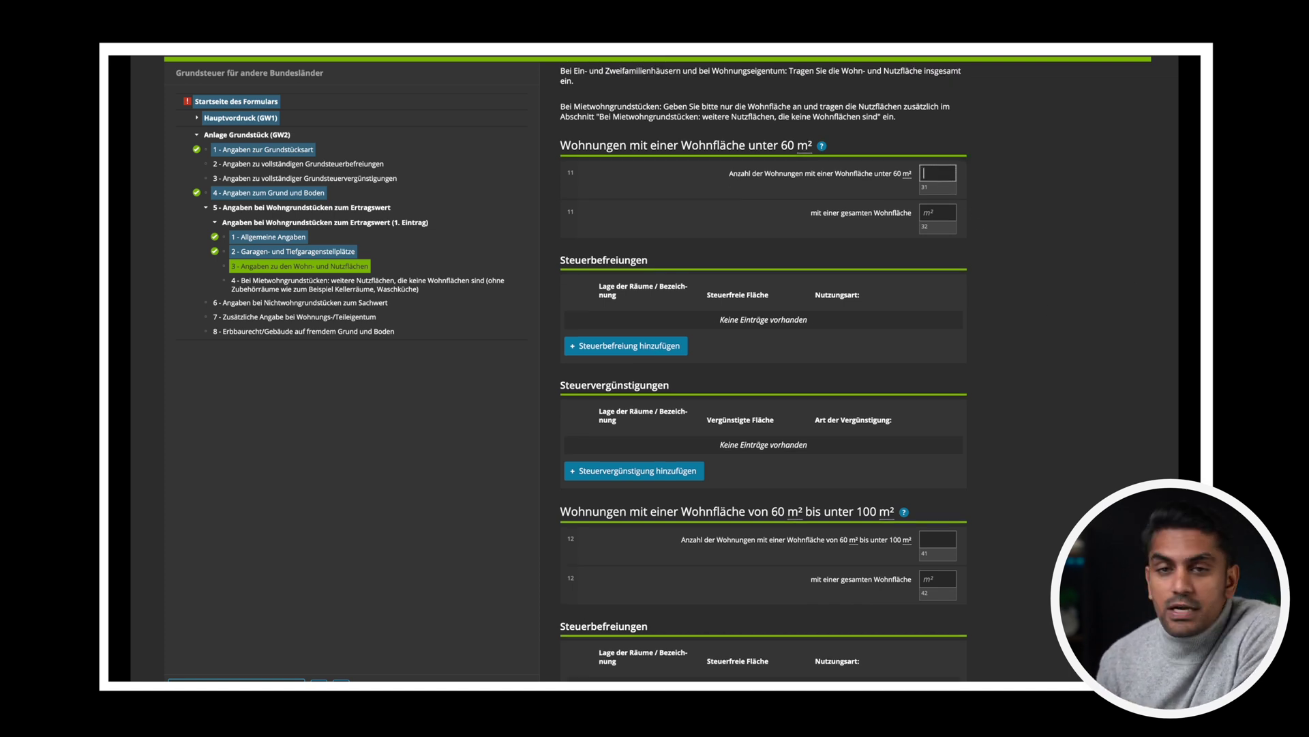
{"action": "scroll", "coordinate": [764, 369], "scroll_direction": "down", "scroll_amount": 4}
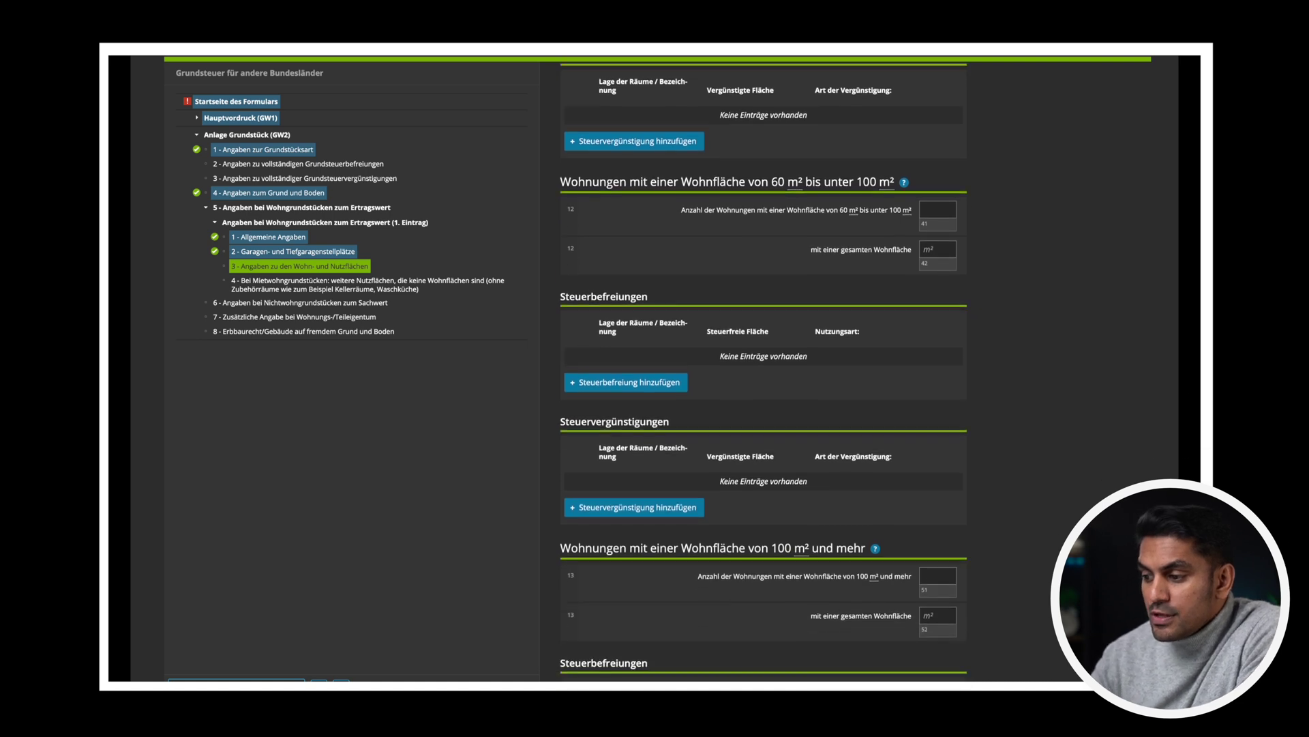
{"action": "scroll", "coordinate": [763, 369], "scroll_direction": "down", "scroll_amount": 1}
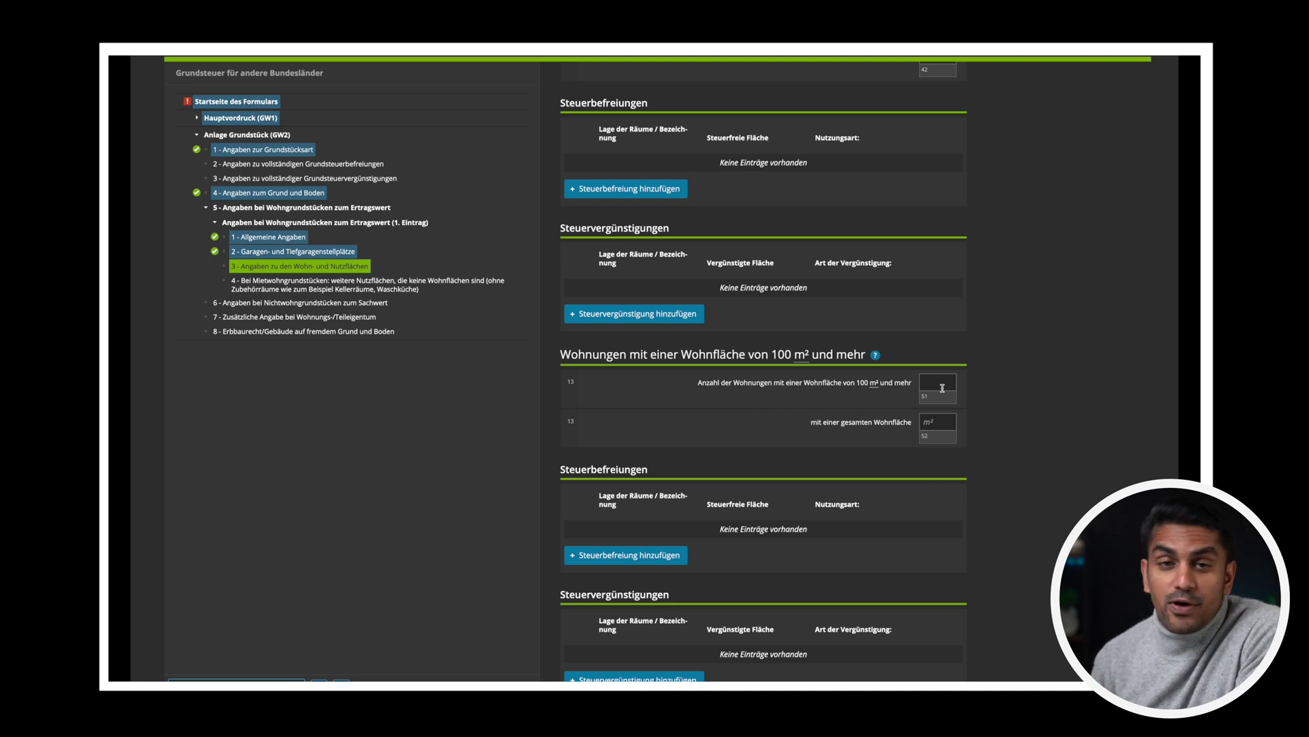
{"action": "left_click", "coordinate": [943, 388]}
{"action": "type", "text": "1"}
{"action": "left_click", "coordinate": [943, 414]}
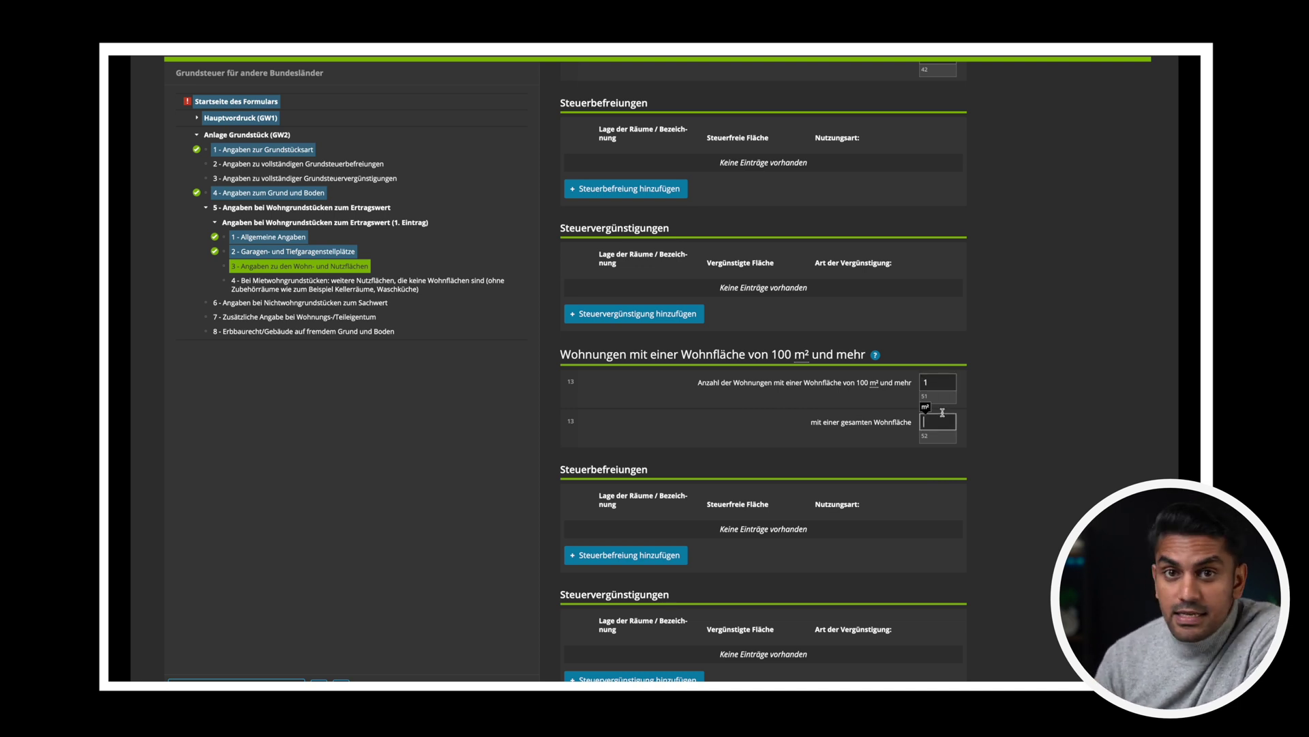
{"action": "type", "text": "100"}
{"action": "left_click", "coordinate": [1028, 396]}
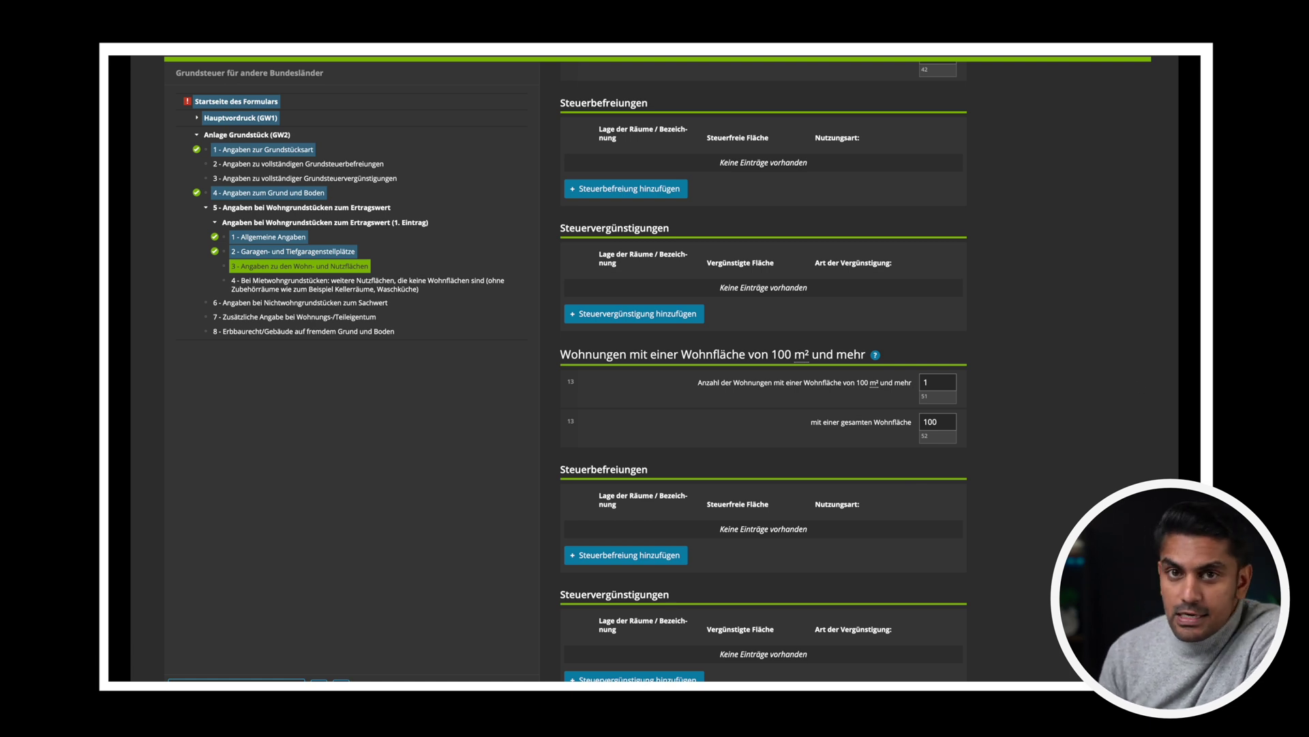
Move on to page 4 on other usable areas that are not living space
{"action": "scroll", "coordinate": [763, 372], "scroll_direction": "up", "scroll_amount": 3}
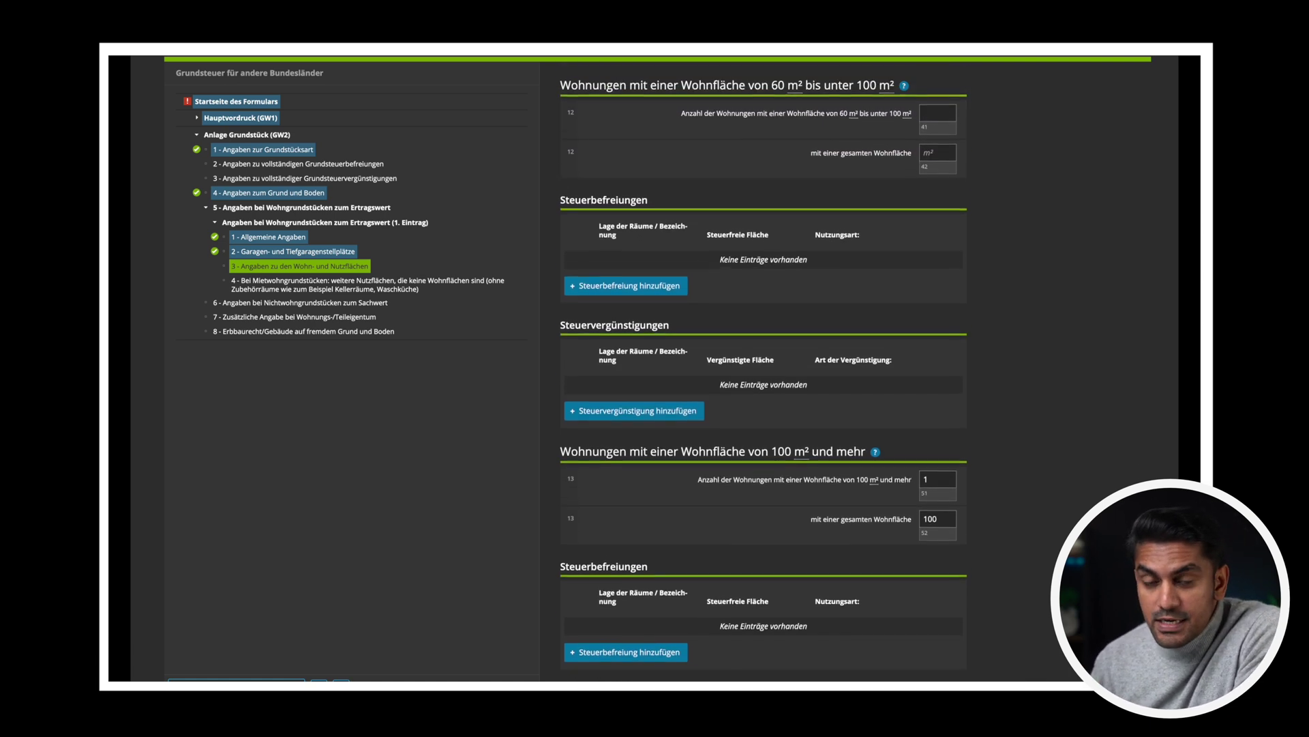
{"action": "scroll", "coordinate": [764, 372], "scroll_direction": "up", "scroll_amount": 5}
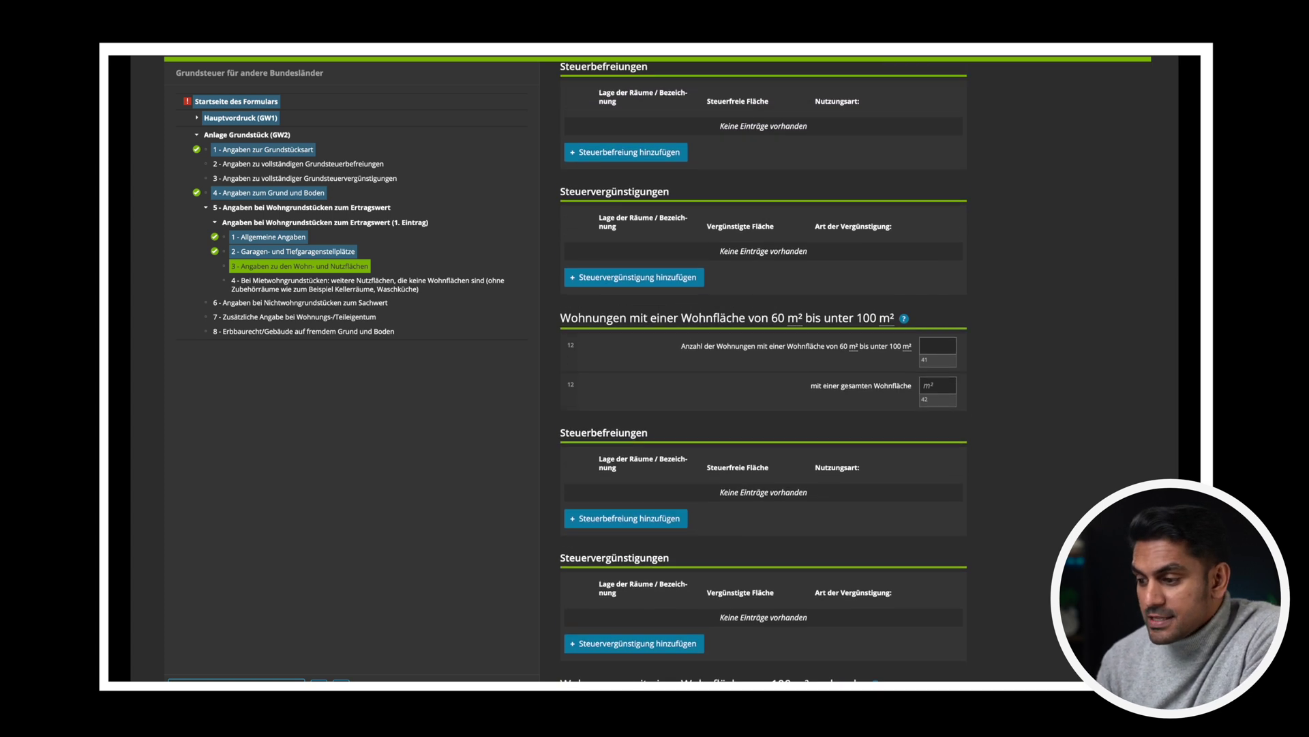
{"action": "scroll", "coordinate": [764, 371], "scroll_direction": "up", "scroll_amount": 1}
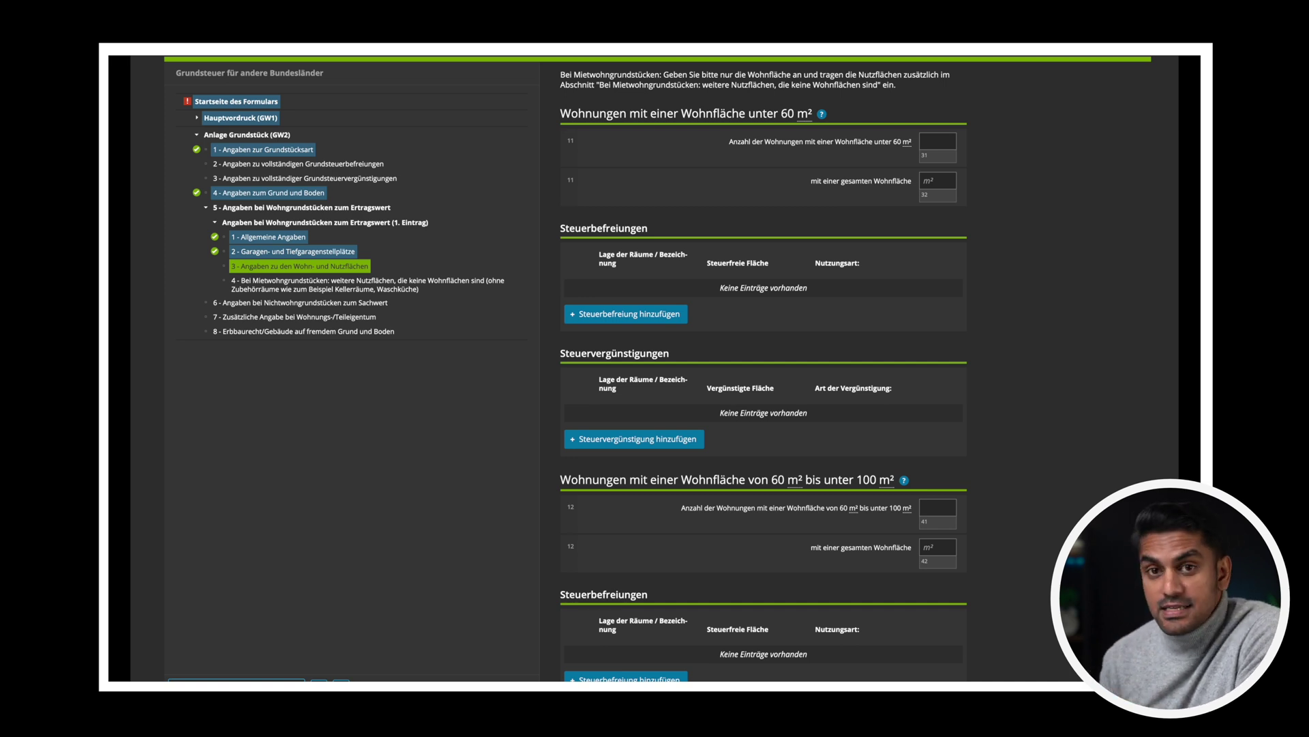
{"action": "left_click", "coordinate": [374, 285]}
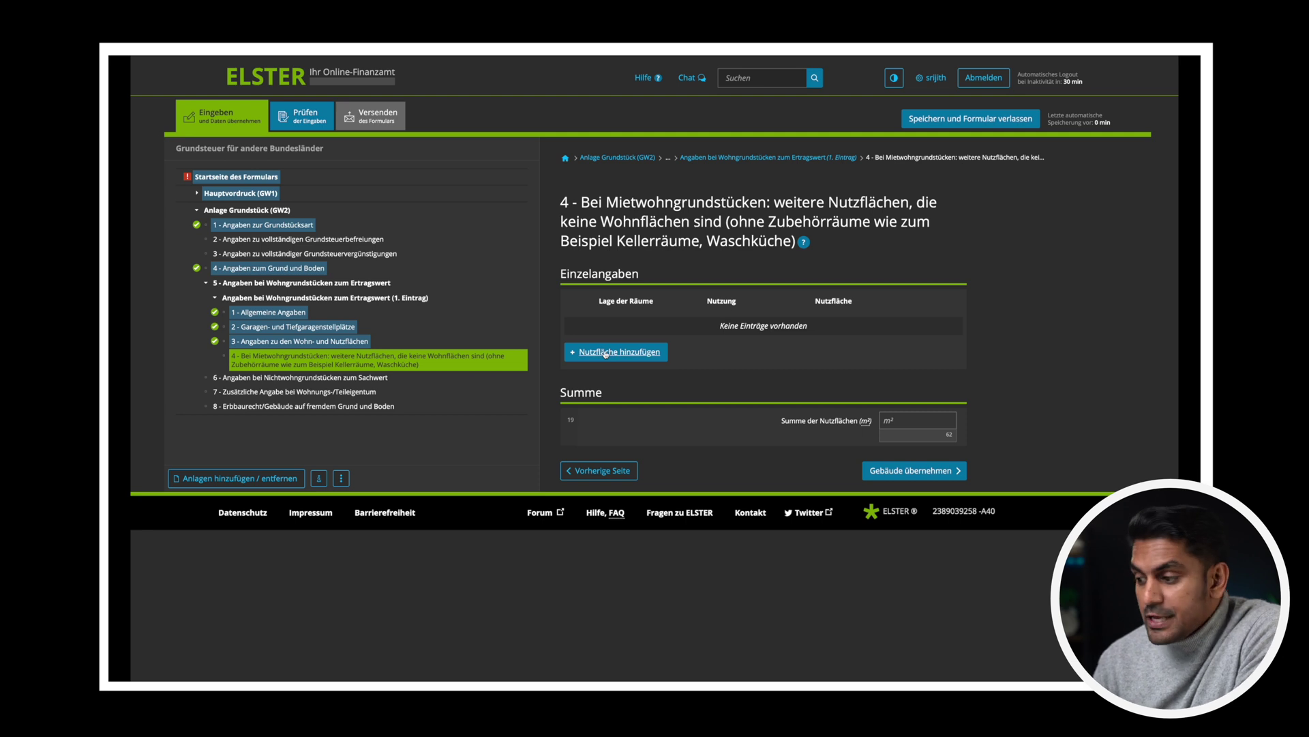
Look through GW2 sections 6, 8 and 7, ending on the blank Grundbuchamt application date on page 7
{"action": "left_click", "coordinate": [384, 378]}
{"action": "left_click", "coordinate": [307, 326]}
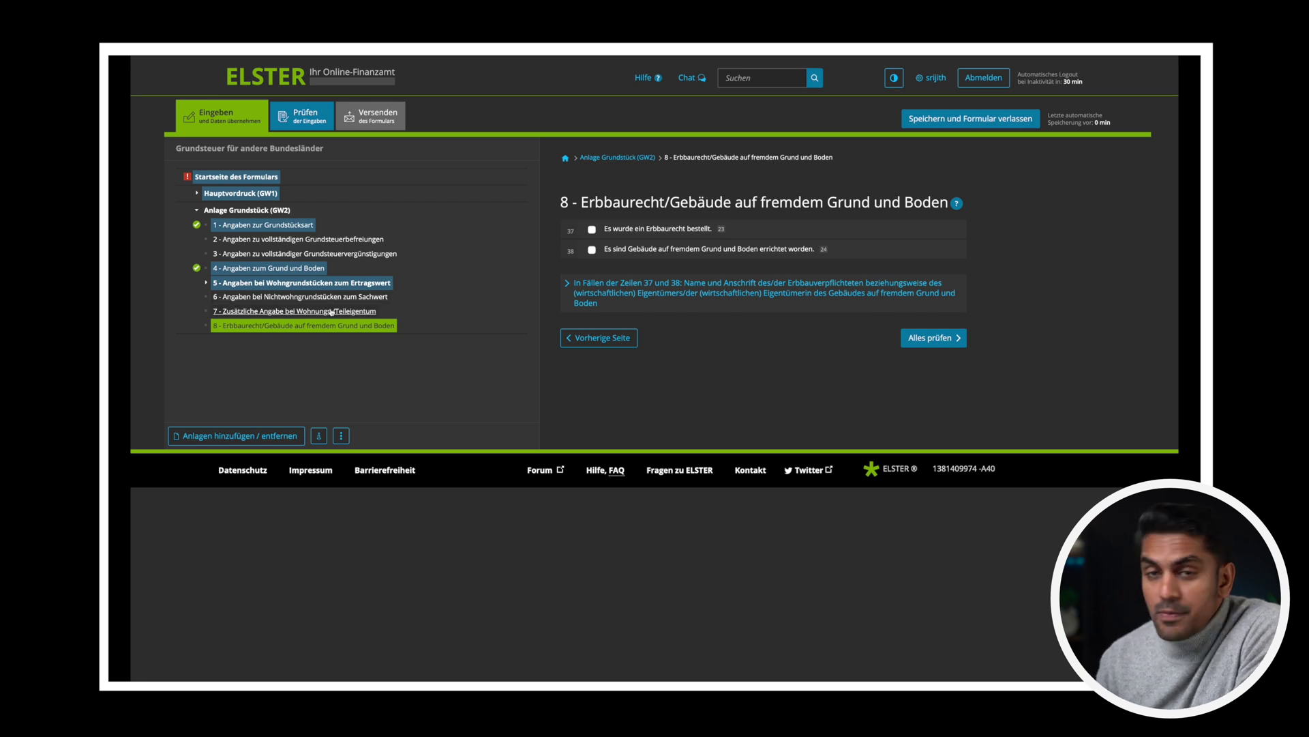
{"action": "left_click", "coordinate": [331, 311]}
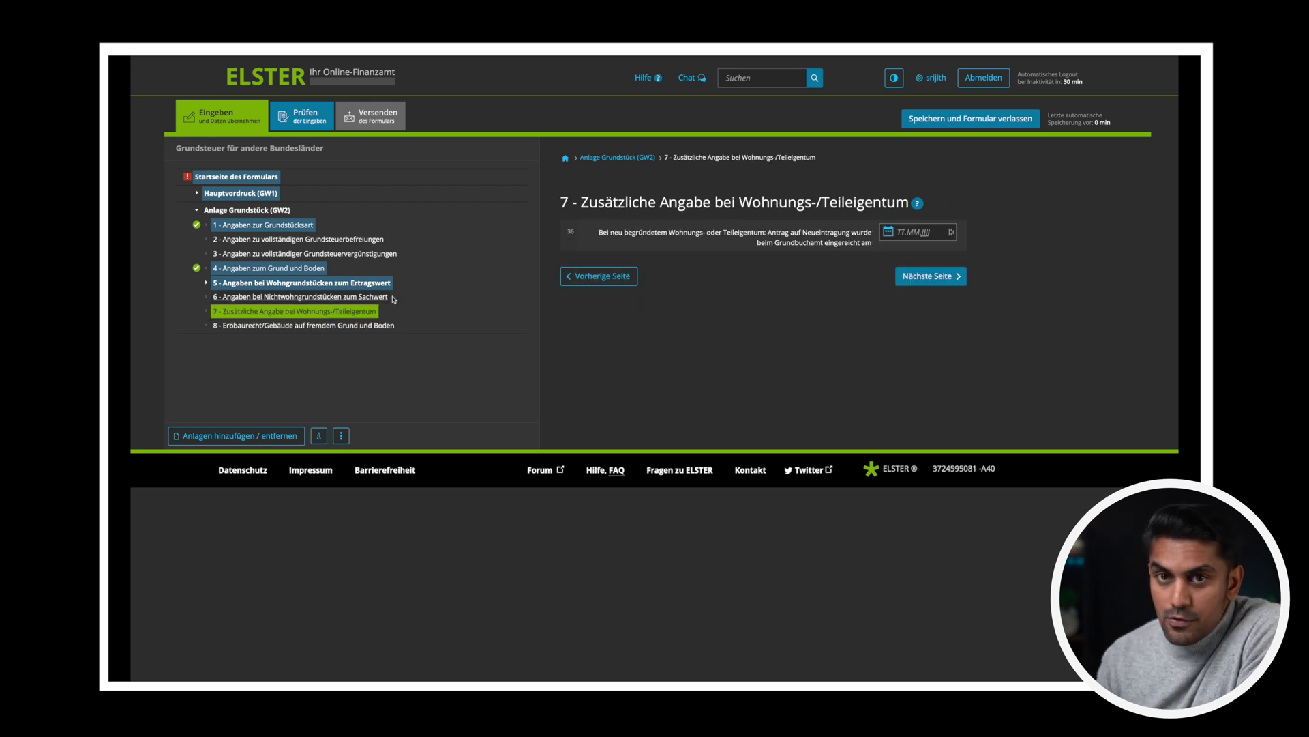
{"action": "left_click", "coordinate": [908, 234]}
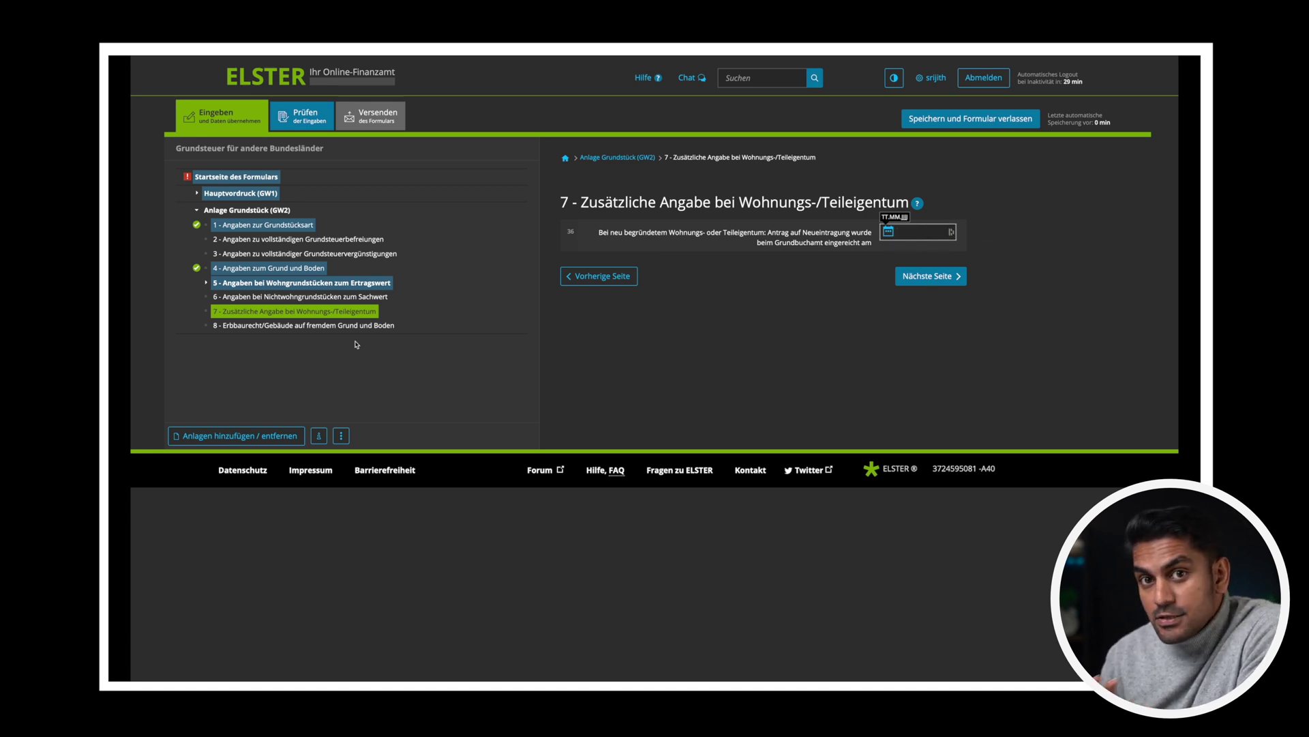
Run Prüfen to list remaining errors, such as incomplete start-page details and a missing tax number
{"action": "left_click", "coordinate": [318, 116]}
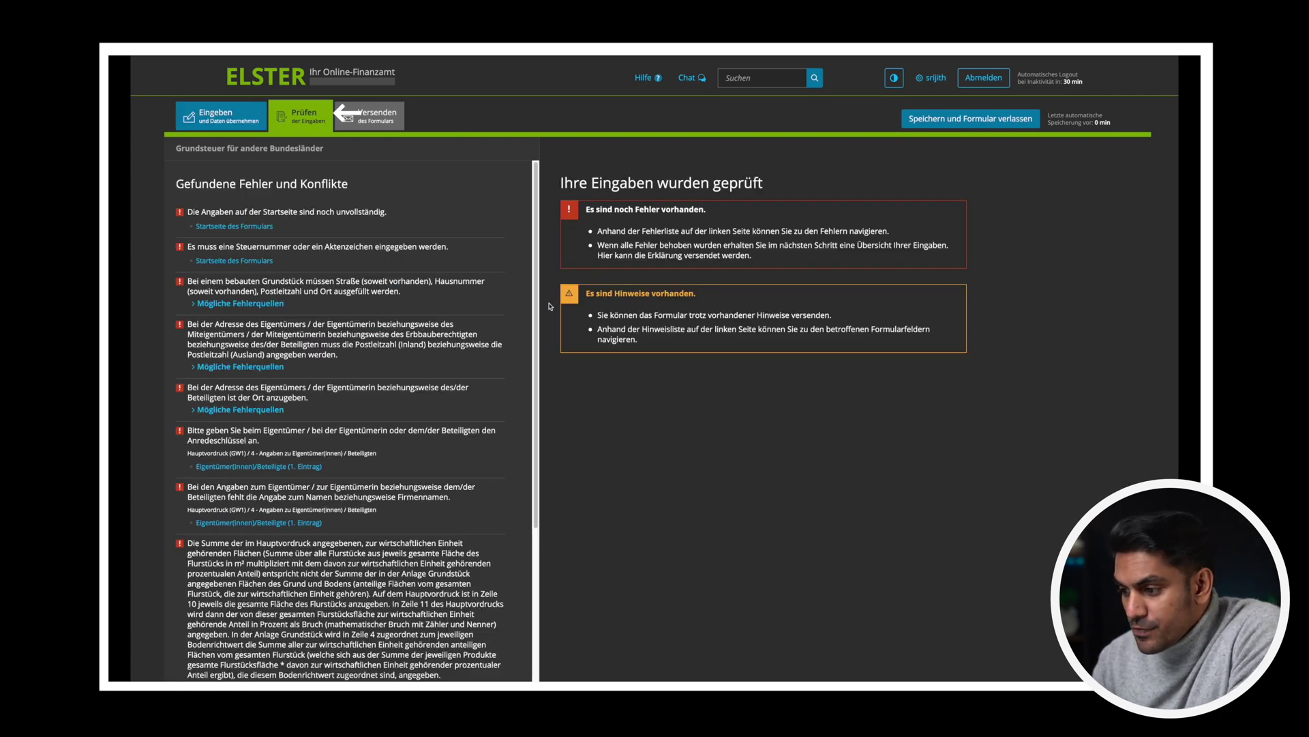